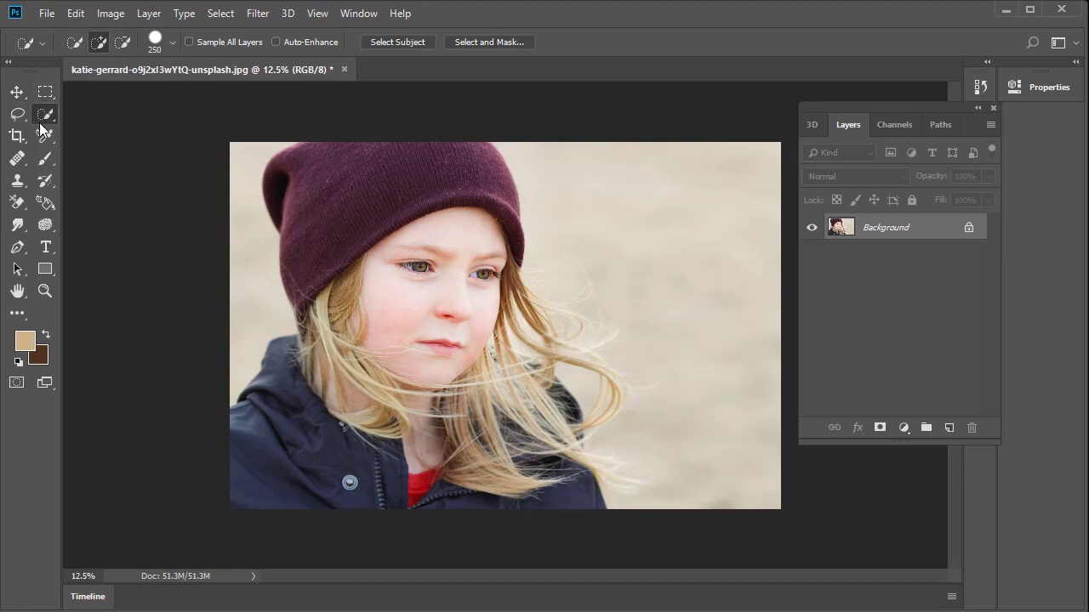
Step: Select the girl's jacket, hat, face and windblown hair with the Quick Selection tool
{"action": "right_click", "coordinate": [43, 116]}
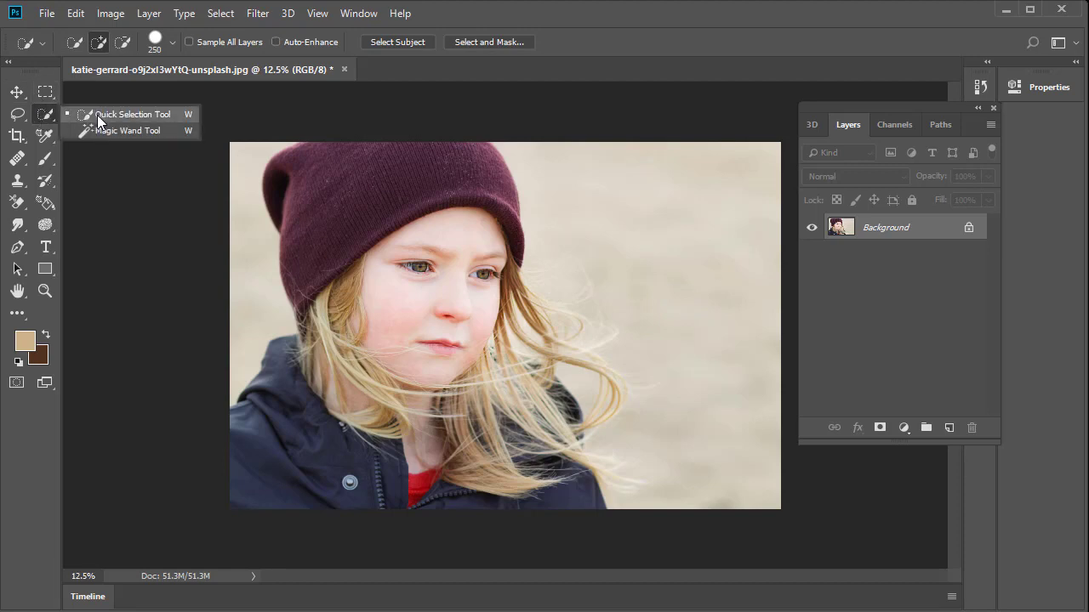
{"action": "left_click", "coordinate": [97, 116]}
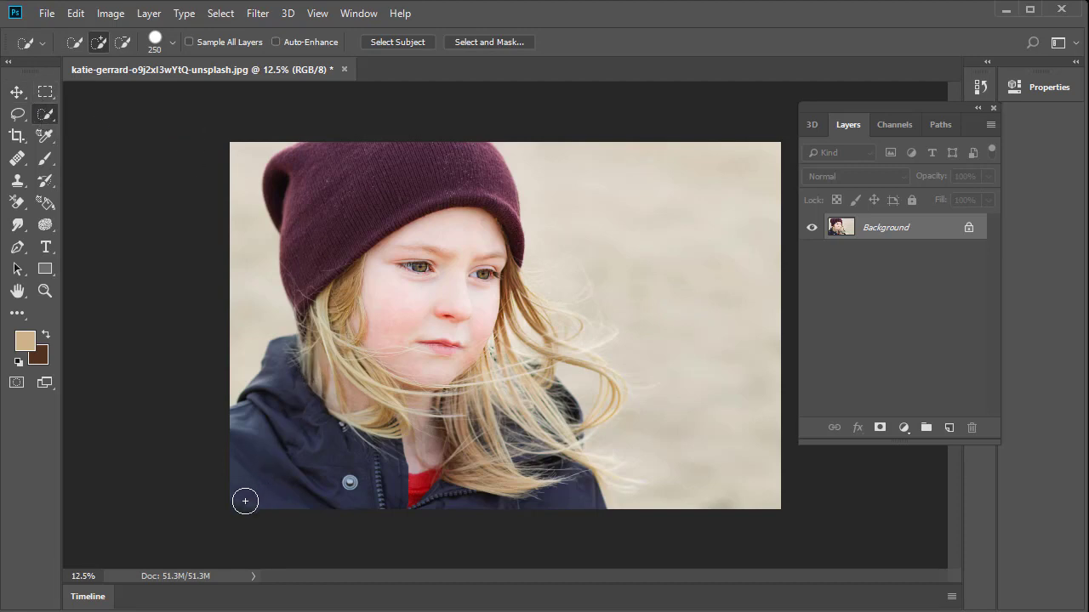
{"action": "mouse_move", "coordinate": [245, 501]}
{"action": "left_mouse_down"}
{"action": "mouse_move", "coordinate": [335, 432]}
{"action": "mouse_move", "coordinate": [408, 290]}
{"action": "mouse_move", "coordinate": [405, 222]}
{"action": "mouse_move", "coordinate": [326, 184]}
{"action": "left_mouse_up"}
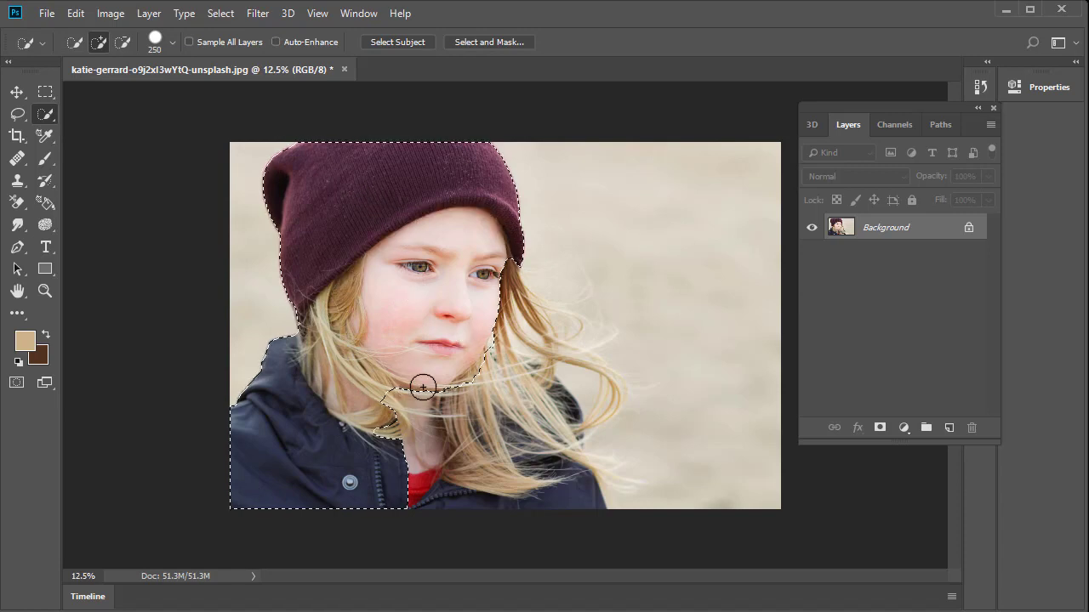
{"action": "left_click_drag", "start_coordinate": [423, 388], "coordinate": [532, 502]}
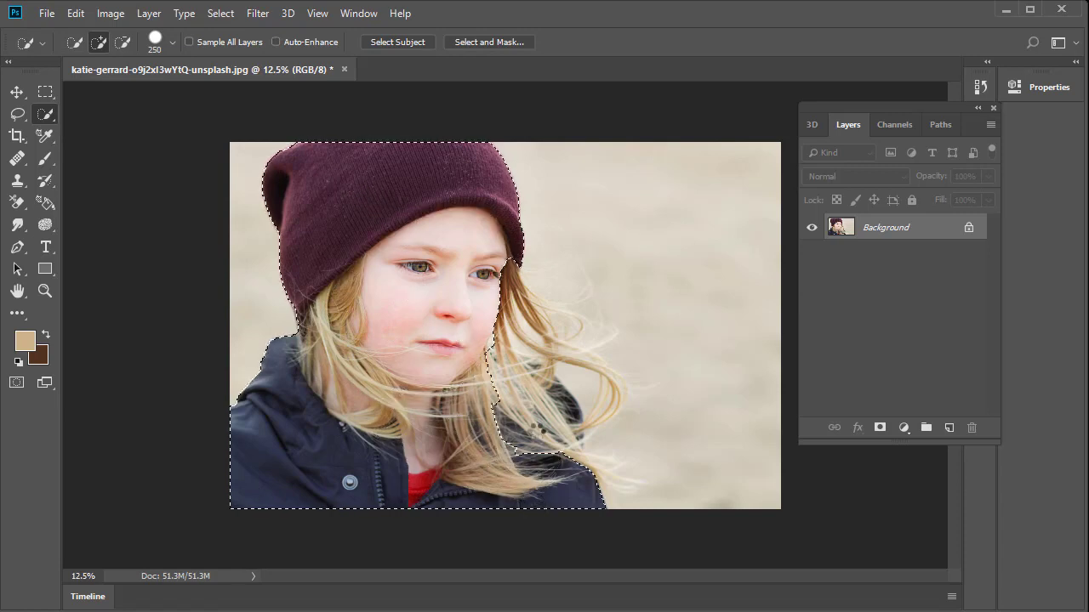
{"action": "mouse_move", "coordinate": [534, 428]}
{"action": "left_mouse_down"}
{"action": "mouse_move", "coordinate": [521, 418]}
{"action": "mouse_move", "coordinate": [530, 384]}
{"action": "mouse_move", "coordinate": [564, 323]}
{"action": "mouse_move", "coordinate": [598, 336]}
{"action": "mouse_move", "coordinate": [609, 384]}
{"action": "left_mouse_up"}
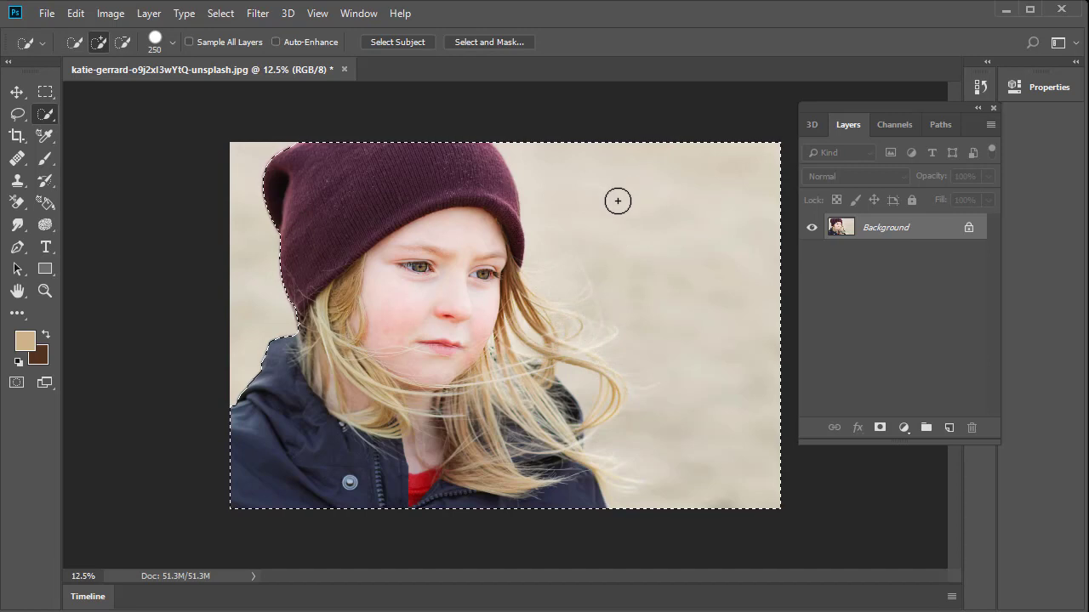
Step: Subtract the plain background beside the hat and hair from the selection, and add the loose hair ends above the shoulder
{"action": "key", "text": "alt"}
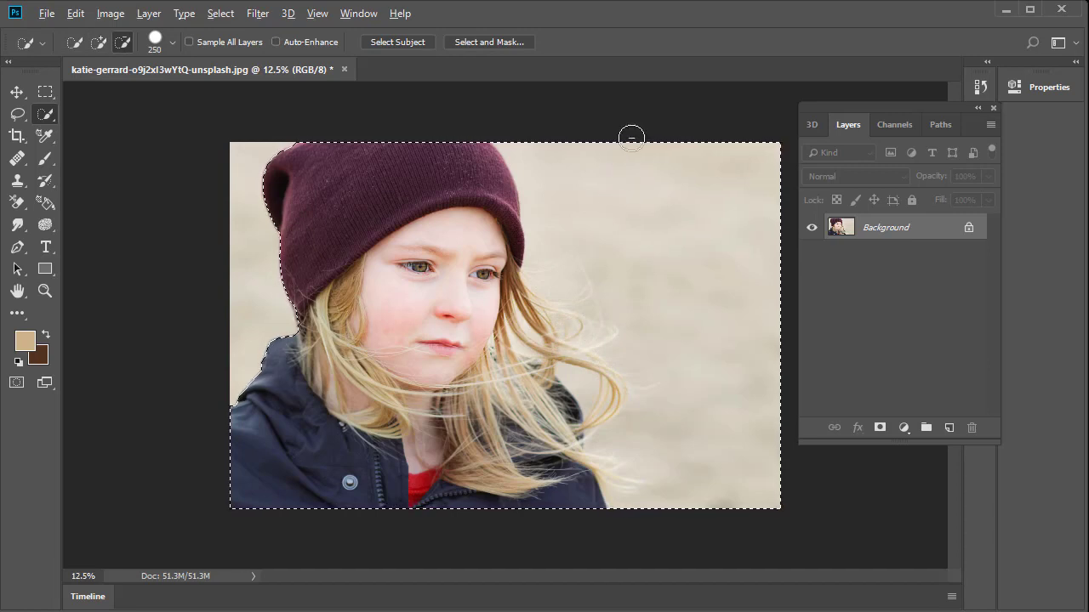
{"action": "mouse_move", "coordinate": [631, 138]}
{"action": "left_mouse_down"}
{"action": "mouse_move", "coordinate": [569, 185]}
{"action": "mouse_move", "coordinate": [595, 189]}
{"action": "mouse_move", "coordinate": [637, 145]}
{"action": "mouse_move", "coordinate": [647, 158]}
{"action": "mouse_move", "coordinate": [607, 246]}
{"action": "left_mouse_up"}
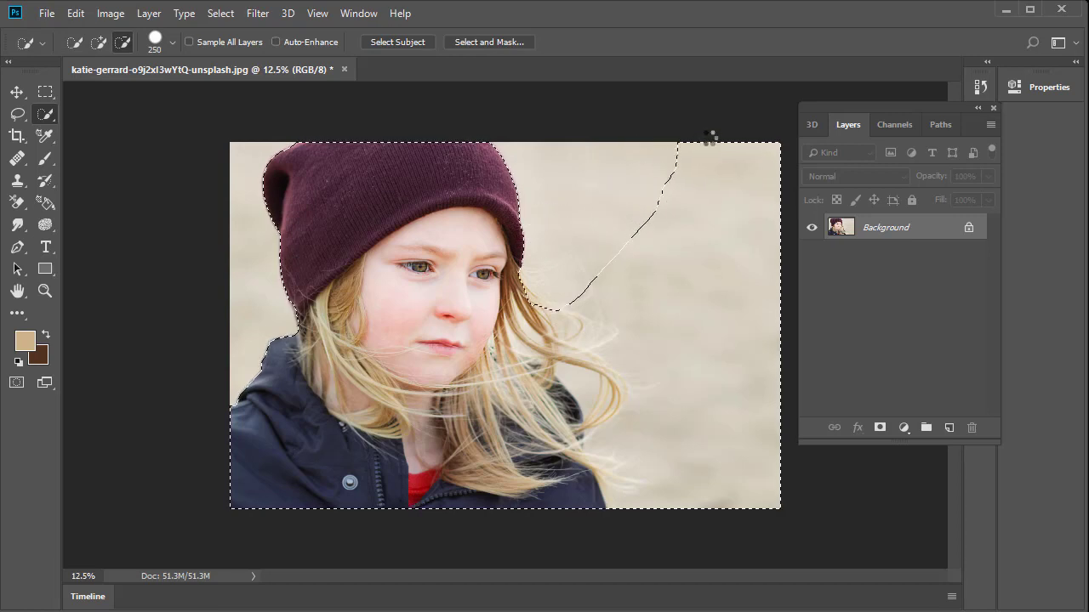
{"action": "left_click_drag", "start_coordinate": [711, 138], "coordinate": [702, 199]}
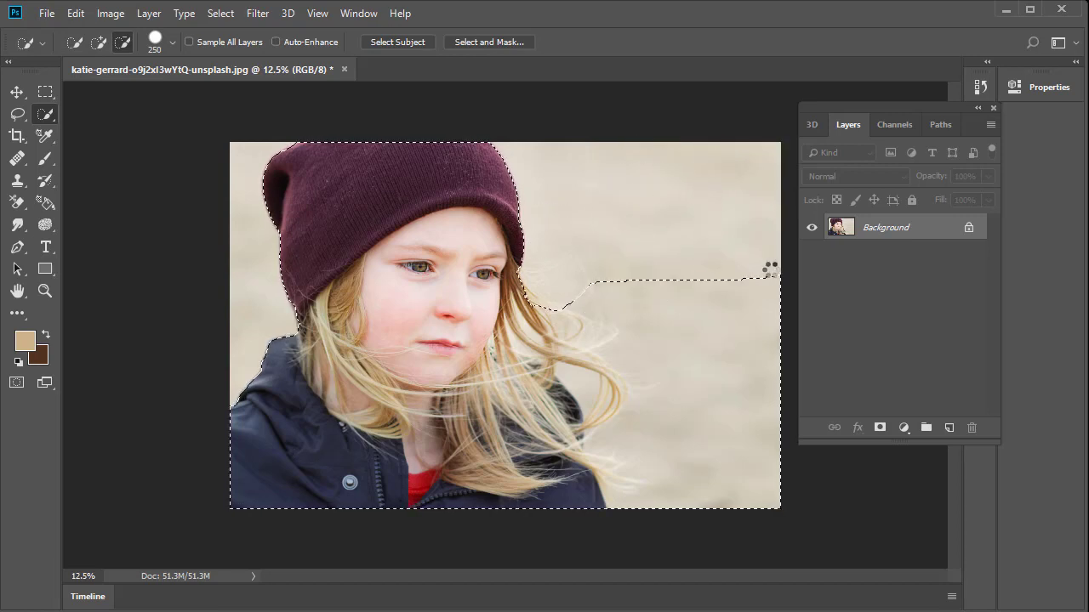
{"action": "left_click_drag", "start_coordinate": [769, 270], "coordinate": [686, 309]}
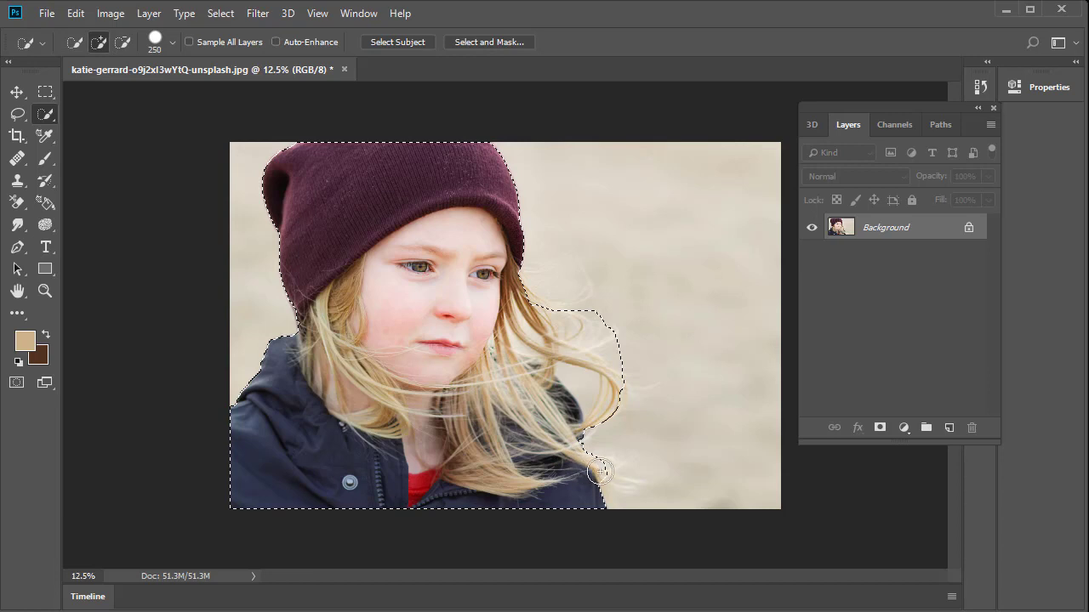
{"action": "left_click_drag", "start_coordinate": [600, 472], "coordinate": [618, 479]}
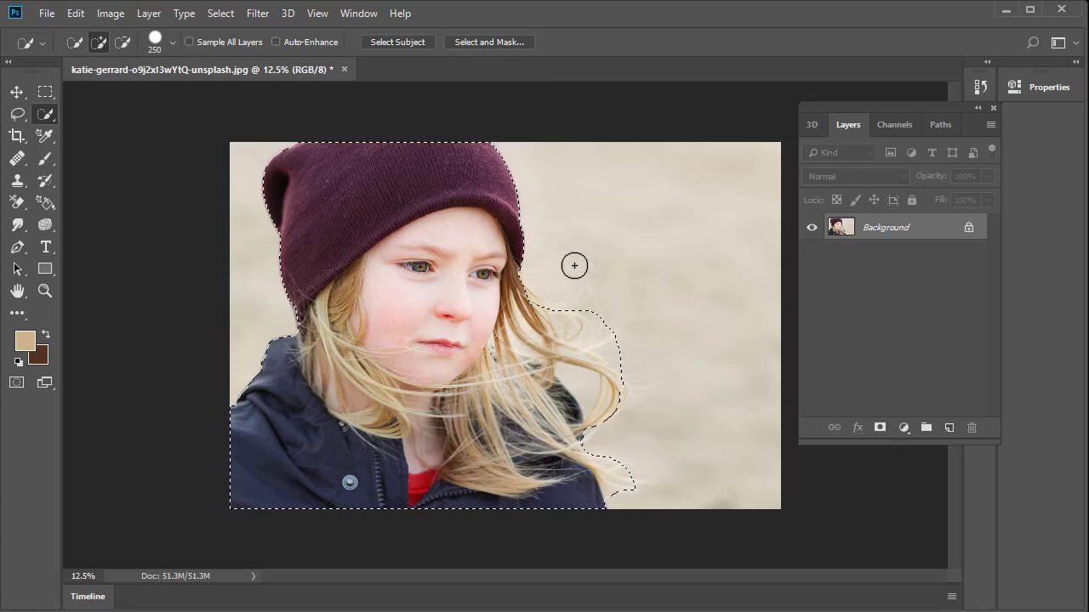
Step: Open the selection in Select and Mask and set the global refinement Contrast to 36%
{"action": "left_click", "coordinate": [473, 44]}
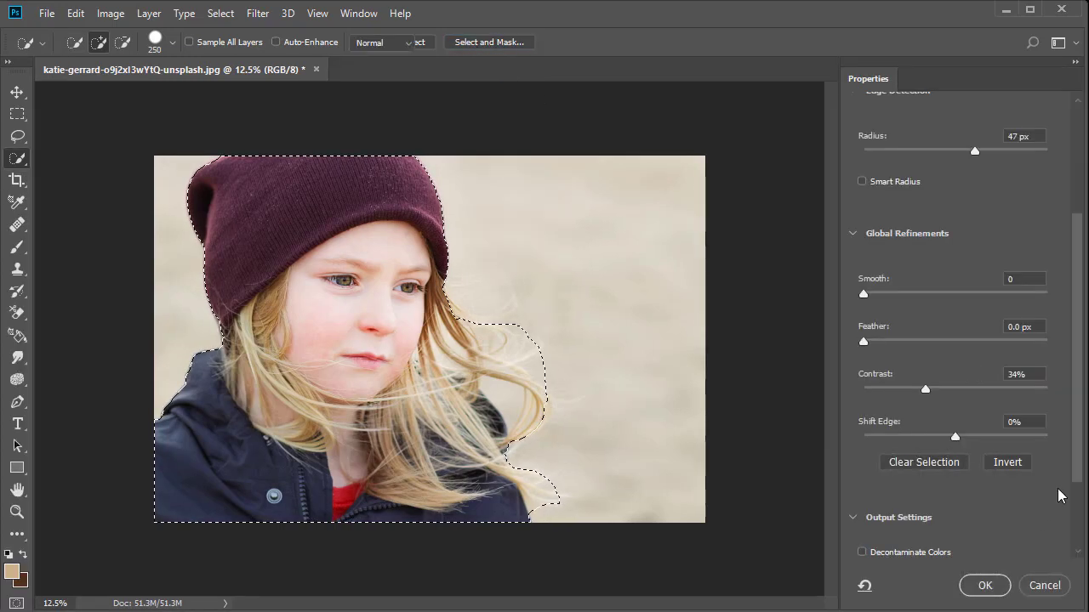
{"action": "left_click_drag", "start_coordinate": [1079, 247], "coordinate": [1079, 126]}
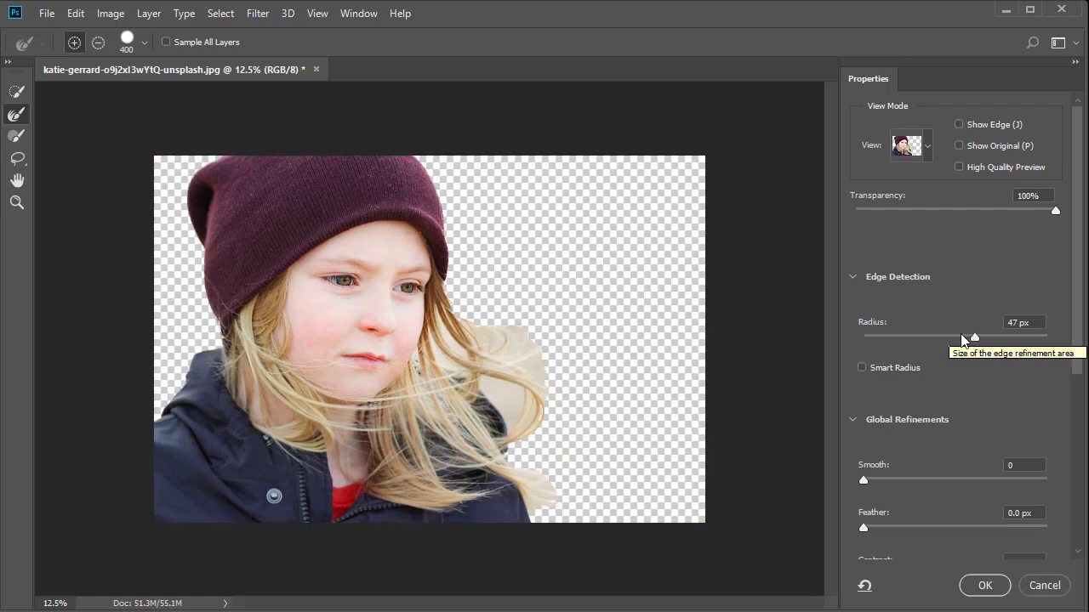
{"action": "scroll", "coordinate": [967, 472], "scroll_direction": "down", "scroll_amount": 5}
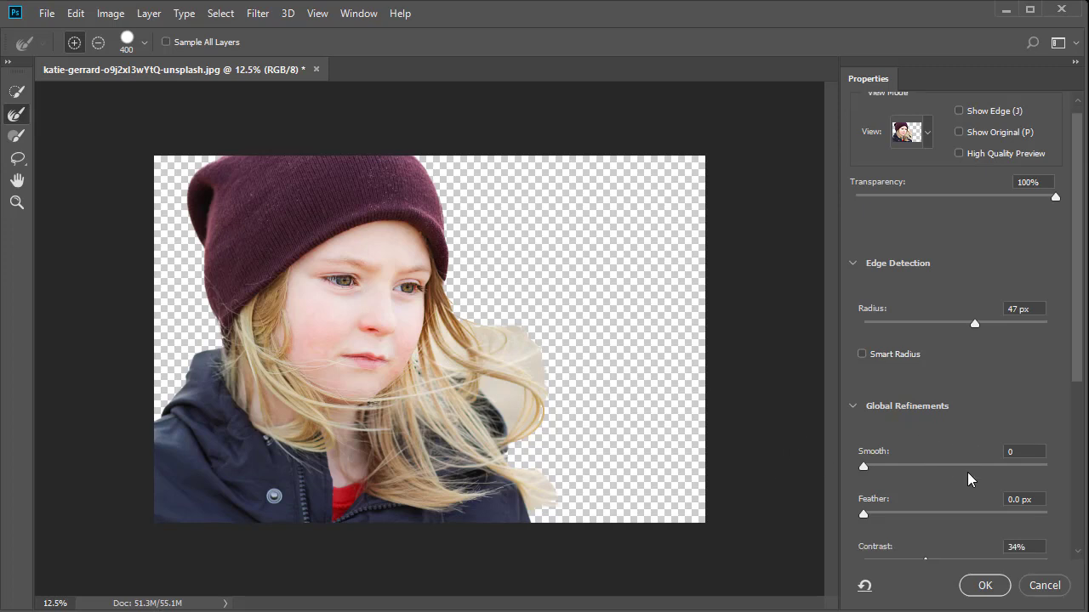
{"action": "scroll", "coordinate": [967, 479], "scroll_direction": "down", "scroll_amount": 1}
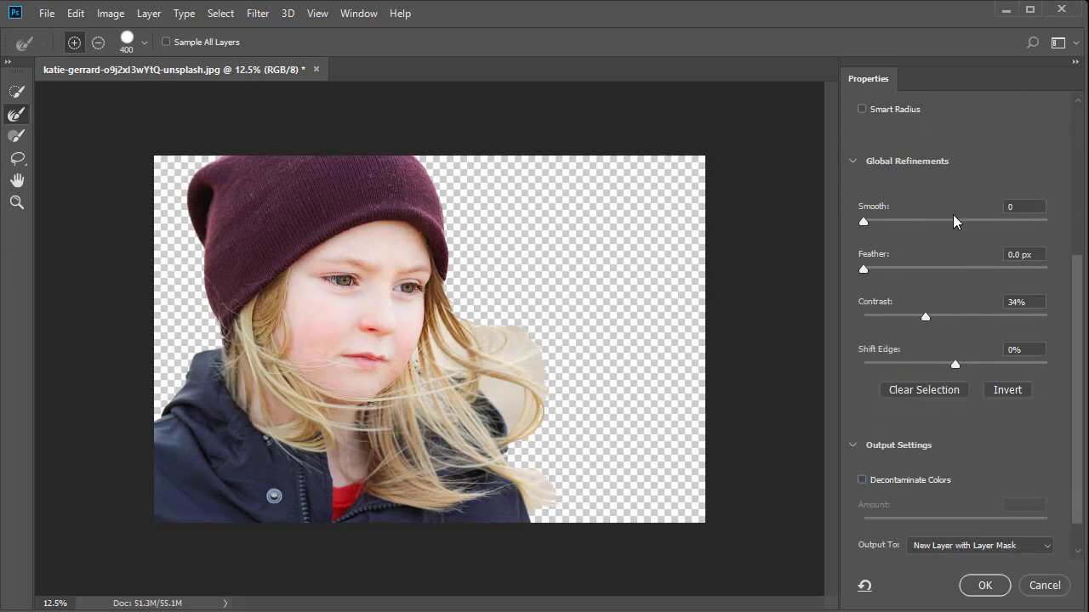
{"action": "left_click", "coordinate": [928, 314]}
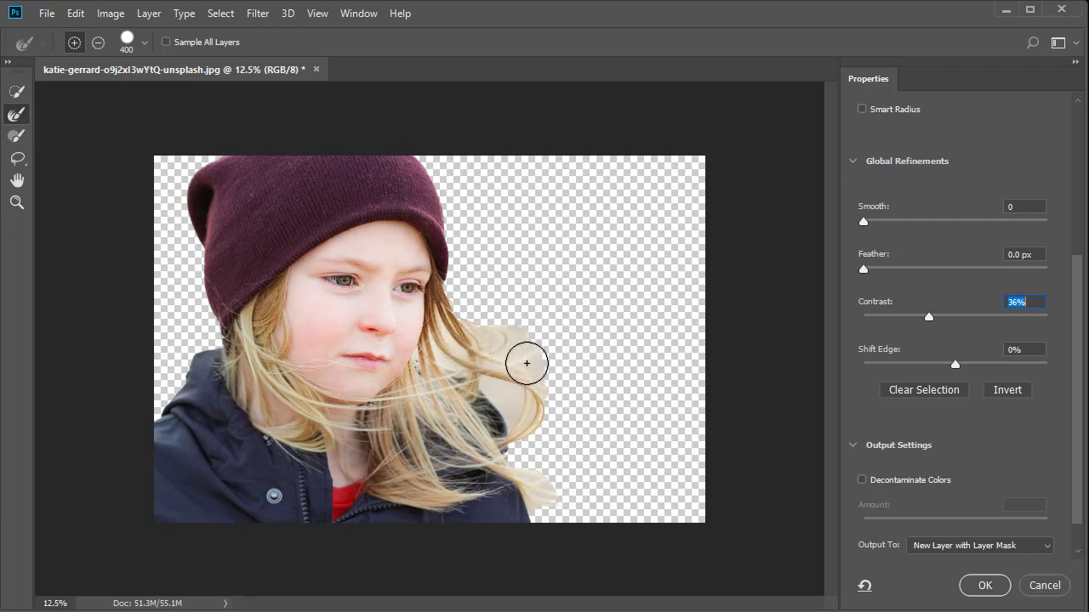
Step: Brush over the flyaway hair and its ends with the Refine Edge Brush to remove the leftover background between strands
{"action": "left_click_drag", "start_coordinate": [510, 389], "coordinate": [445, 334]}
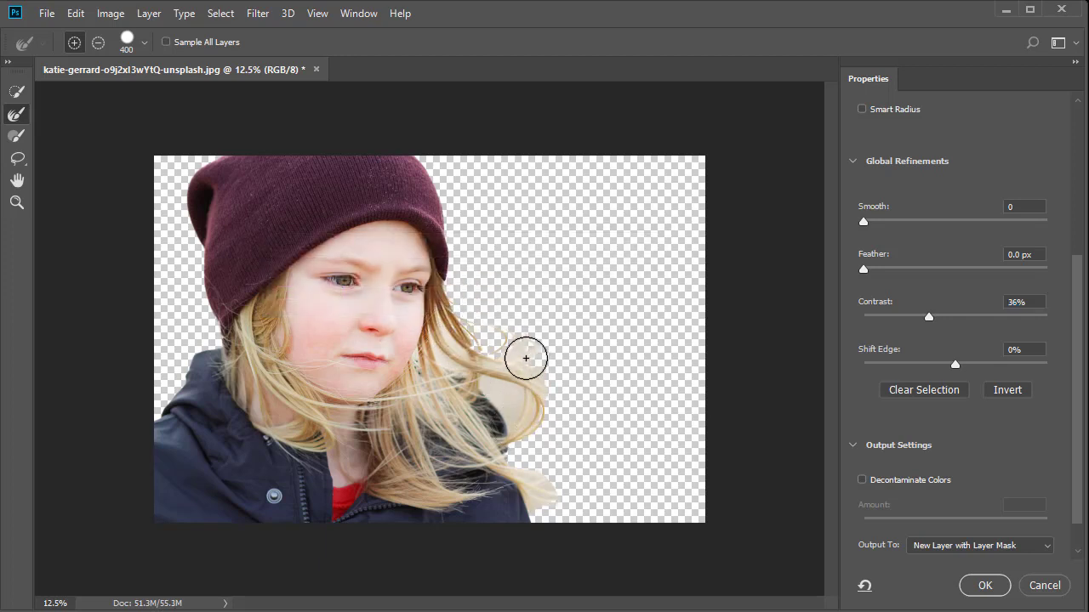
{"action": "left_click", "coordinate": [523, 335]}
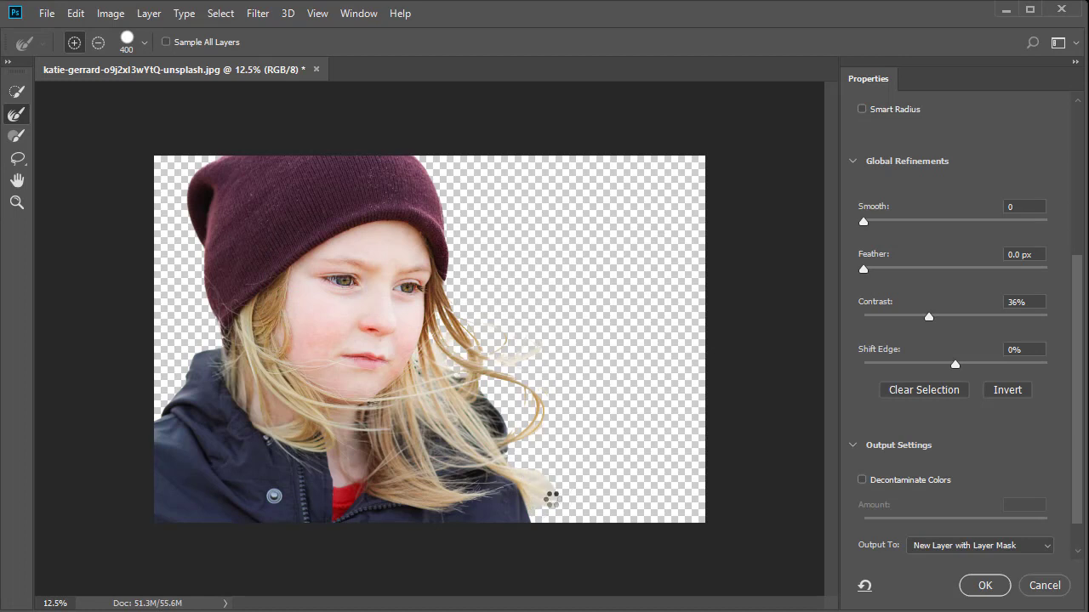
{"action": "left_click_drag", "start_coordinate": [554, 498], "coordinate": [579, 493]}
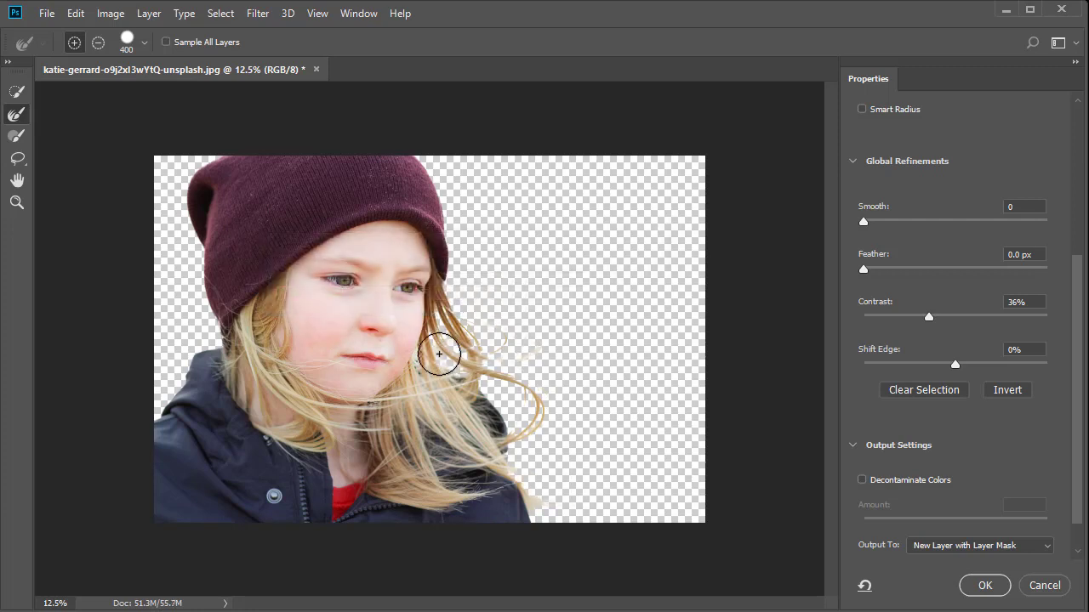
{"action": "left_click_drag", "start_coordinate": [439, 354], "coordinate": [553, 329]}
Step: Output the refined selection as a New Layer with Layer Mask
{"action": "left_click", "coordinate": [1051, 548]}
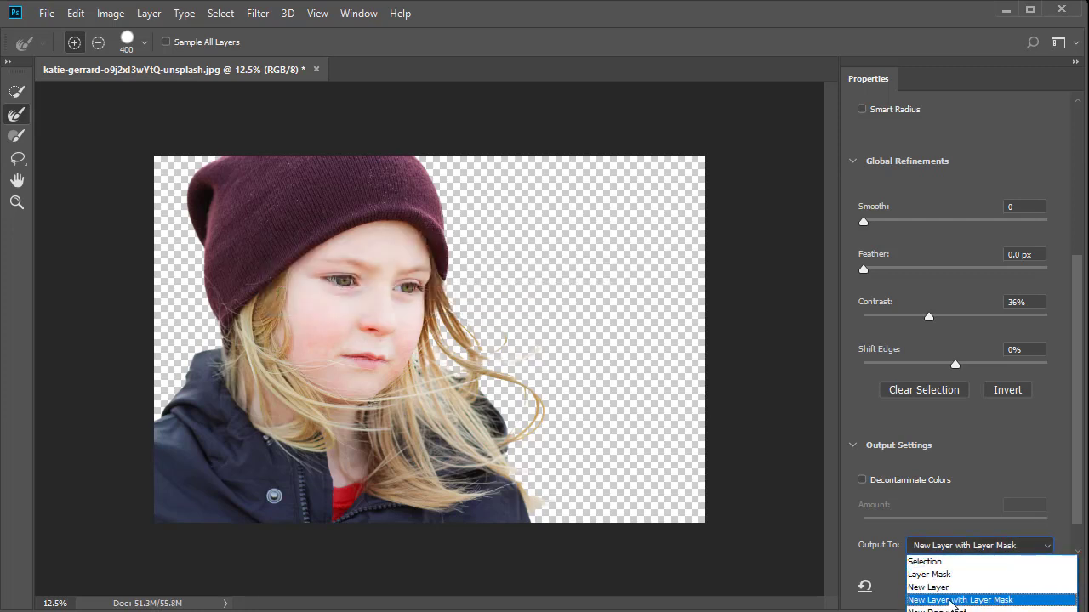
{"action": "left_click", "coordinate": [961, 601]}
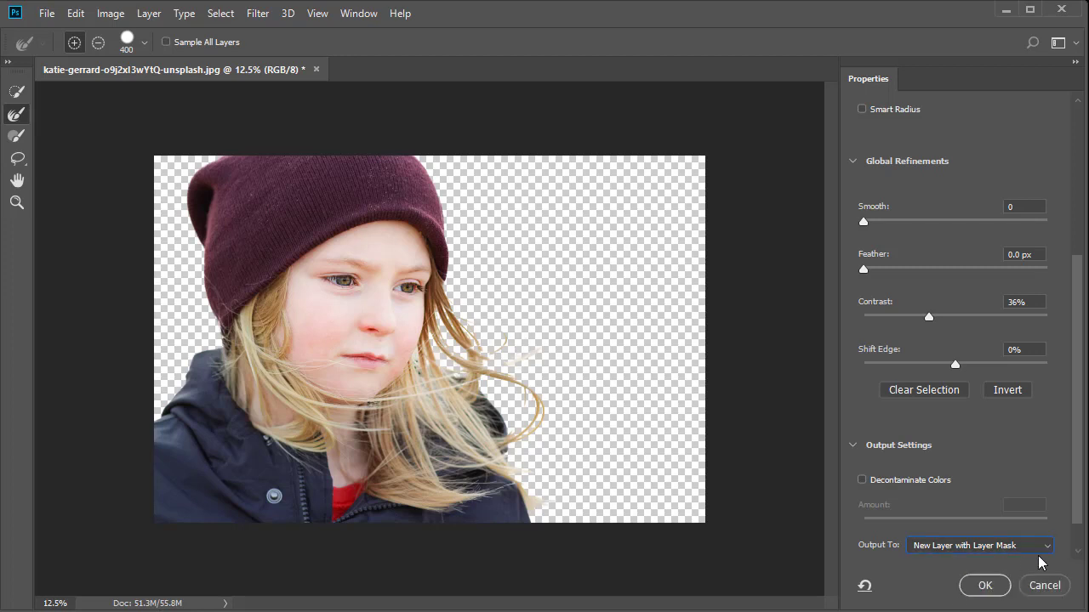
{"action": "left_click", "coordinate": [984, 586]}
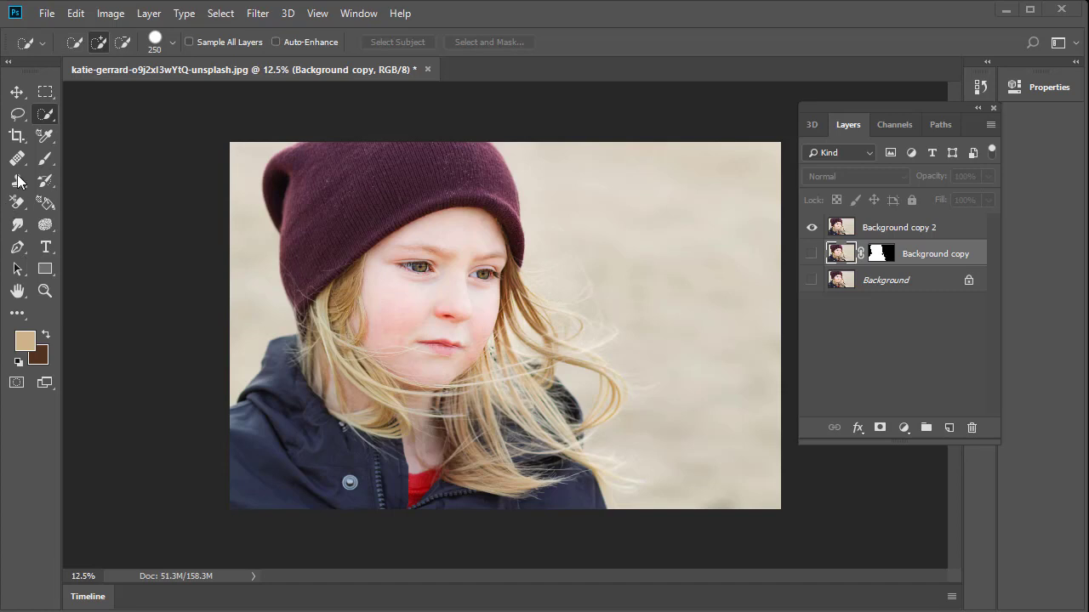
Step: Select the girl's jacket, hat, face and main hair again with the Quick Selection tool, leaving out the outer flyaway strands
{"action": "right_click", "coordinate": [42, 121]}
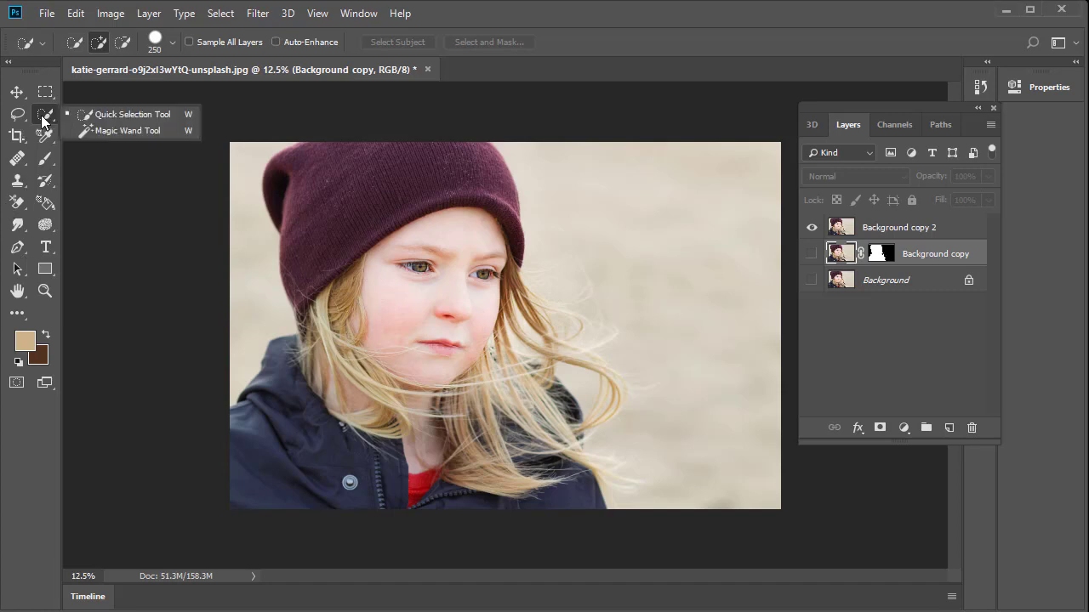
{"action": "left_click", "coordinate": [94, 113]}
{"action": "mouse_move", "coordinate": [257, 497]}
{"action": "left_mouse_down"}
{"action": "mouse_move", "coordinate": [342, 367]}
{"action": "mouse_move", "coordinate": [359, 306]}
{"action": "mouse_move", "coordinate": [367, 262]}
{"action": "mouse_move", "coordinate": [332, 188]}
{"action": "mouse_move", "coordinate": [366, 189]}
{"action": "mouse_move", "coordinate": [408, 219]}
{"action": "mouse_move", "coordinate": [472, 361]}
{"action": "mouse_move", "coordinate": [508, 399]}
{"action": "mouse_move", "coordinate": [499, 374]}
{"action": "mouse_move", "coordinate": [549, 392]}
{"action": "mouse_move", "coordinate": [564, 477]}
{"action": "left_mouse_up"}
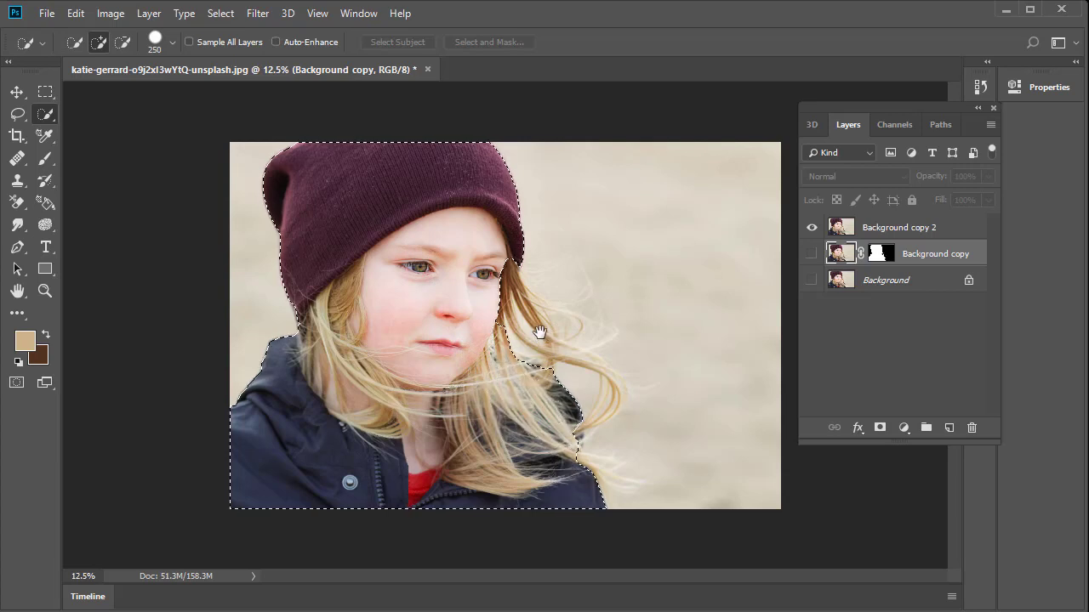
Step: Refine the selection edge along the hair and shoulder, adding missed parts of the jacket and subtracting the gap beside the cheek
{"action": "left_click", "coordinate": [556, 311]}
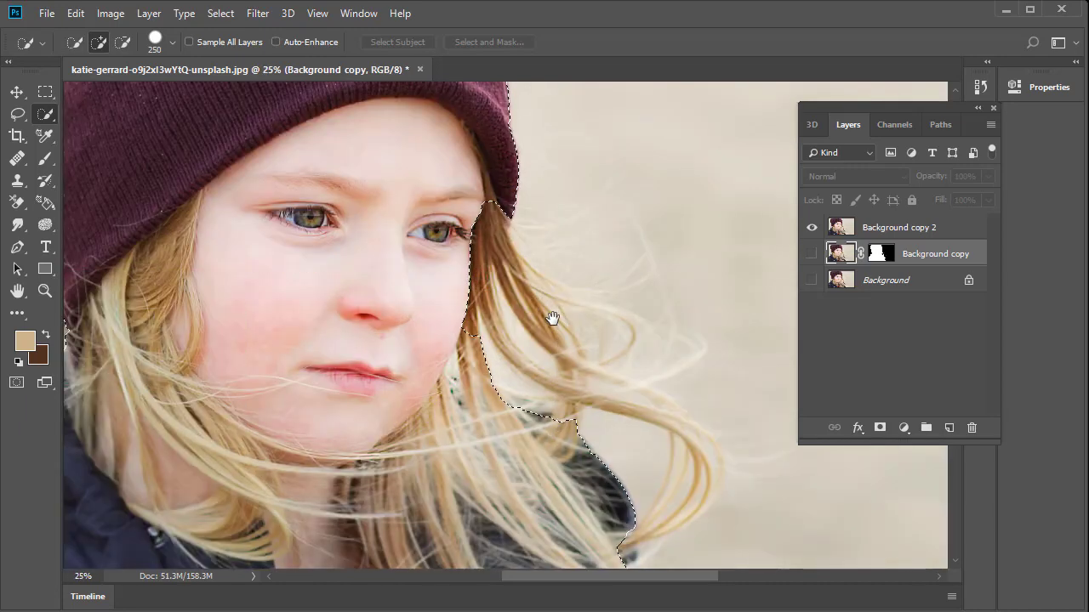
{"action": "left_click_drag", "start_coordinate": [534, 346], "coordinate": [518, 218]}
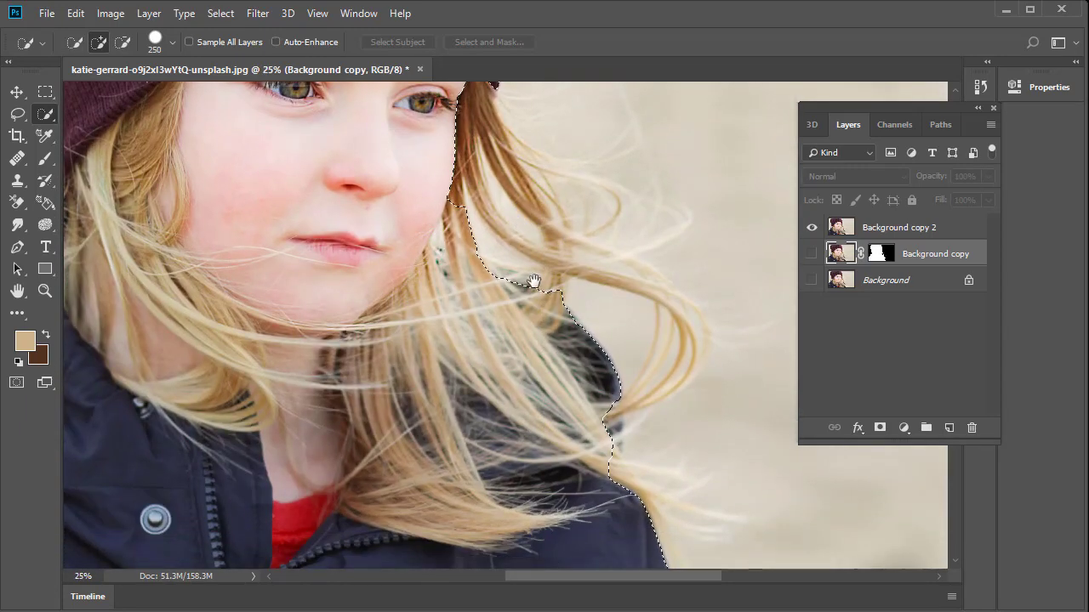
{"action": "key", "text": "alt"}
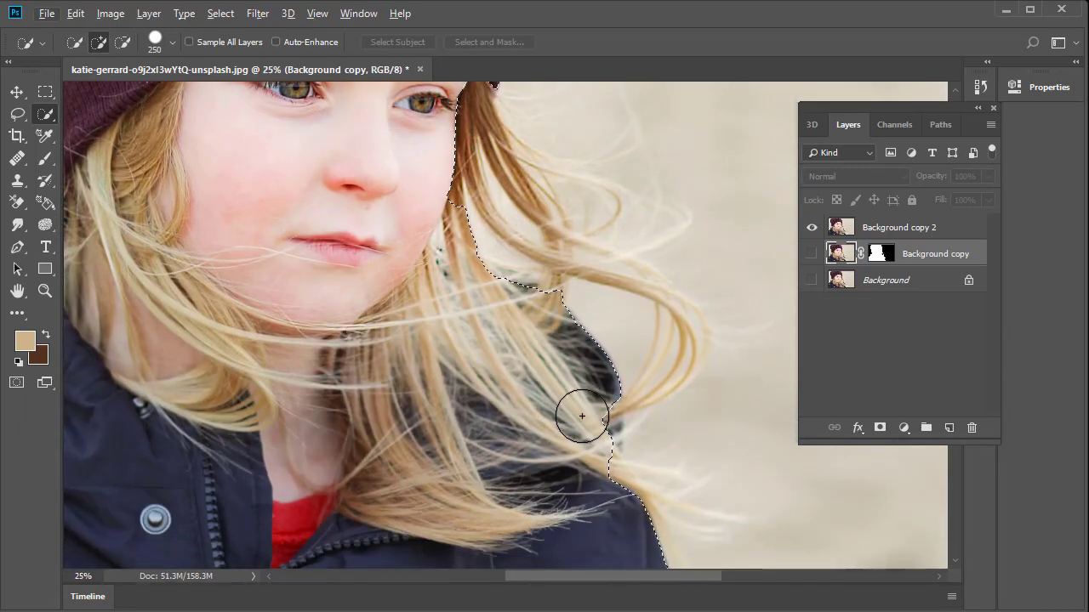
{"action": "left_click_drag", "start_coordinate": [582, 415], "coordinate": [606, 487]}
{"action": "left_click_drag", "start_coordinate": [536, 310], "coordinate": [505, 297]}
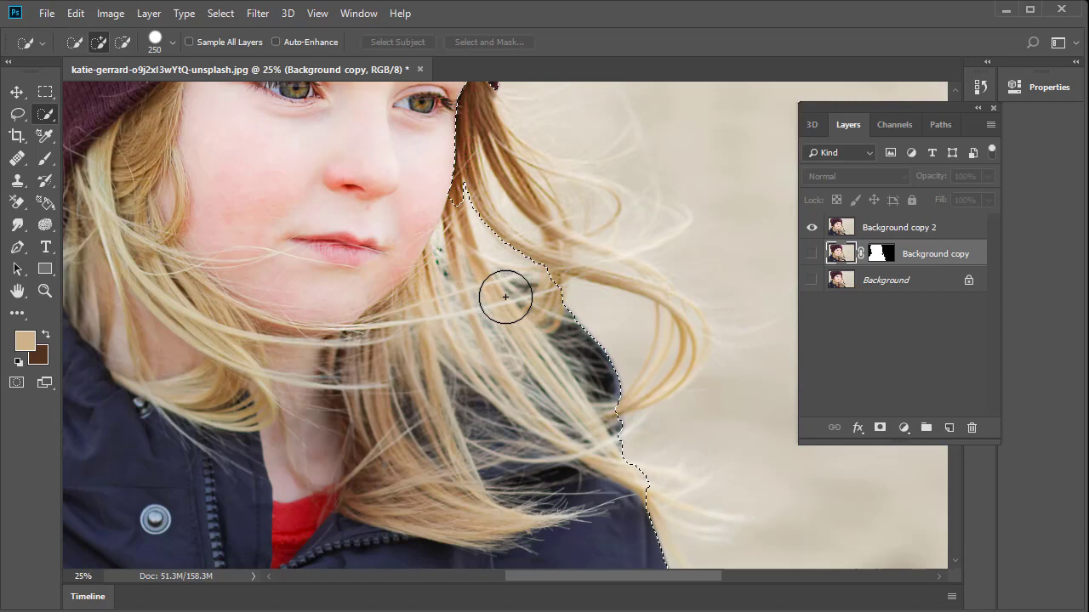
{"action": "mouse_move", "coordinate": [544, 247]}
{"action": "left_mouse_down"}
{"action": "mouse_move", "coordinate": [536, 220]}
{"action": "mouse_move", "coordinate": [567, 226]}
{"action": "mouse_move", "coordinate": [549, 240]}
{"action": "mouse_move", "coordinate": [499, 239]}
{"action": "mouse_move", "coordinate": [479, 209]}
{"action": "mouse_move", "coordinate": [477, 227]}
{"action": "mouse_move", "coordinate": [510, 235]}
{"action": "mouse_move", "coordinate": [462, 280]}
{"action": "left_mouse_up"}
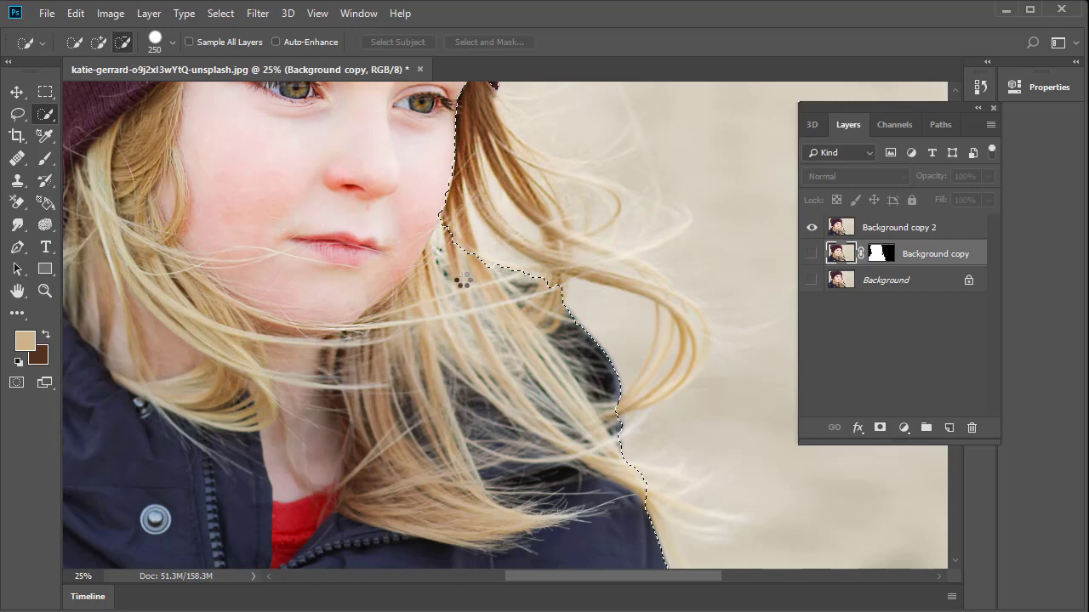
{"action": "left_click", "coordinate": [455, 271], "text": "alt"}
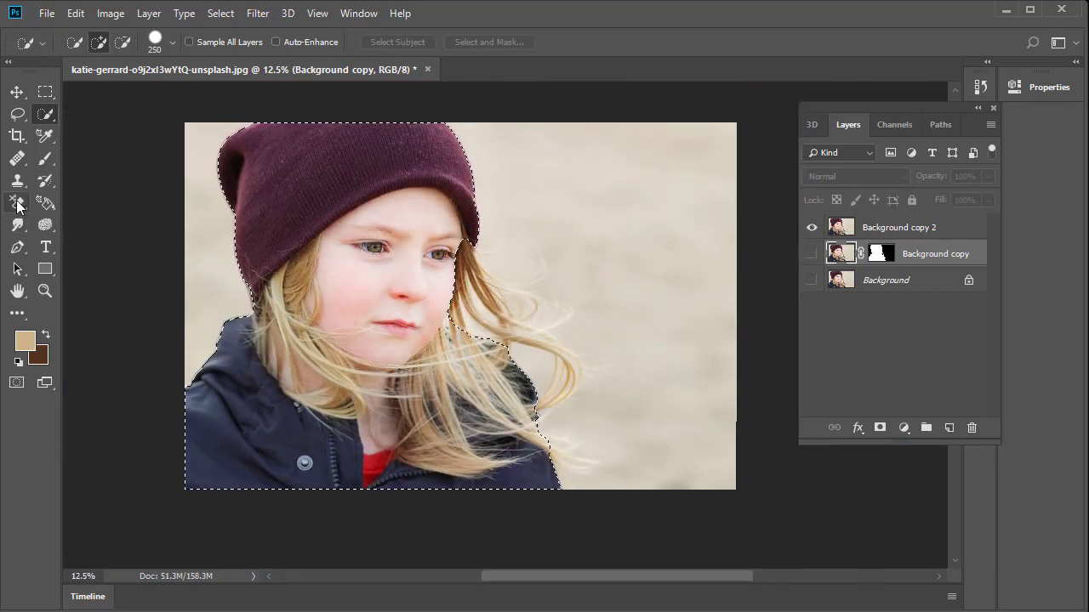
Step: Choose the Background Eraser tool with its Limits set to Discontiguous
{"action": "left_click_drag", "start_coordinate": [17, 204], "coordinate": [79, 223]}
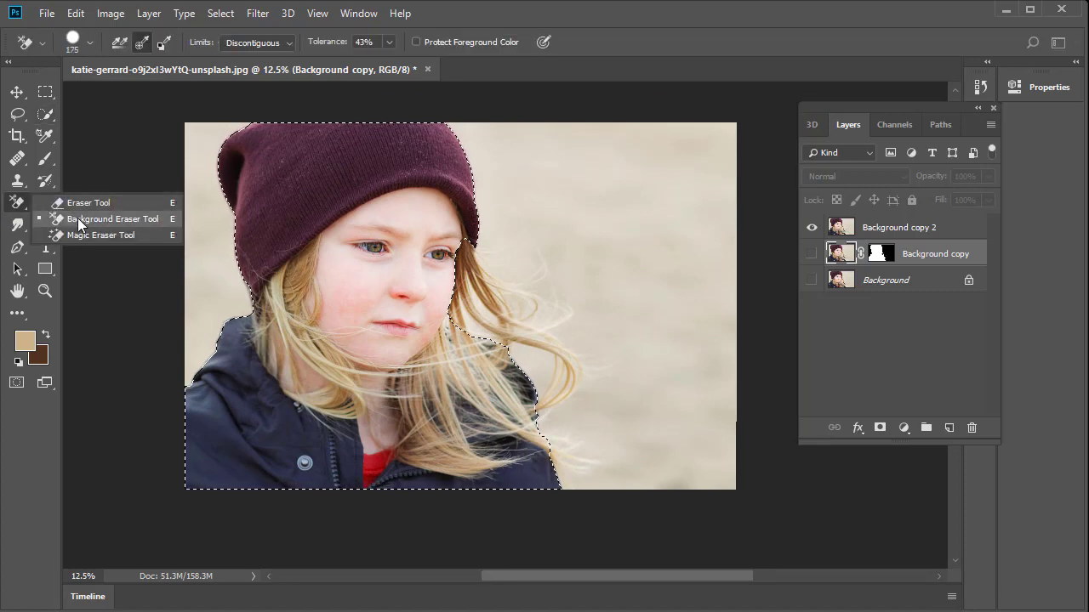
{"action": "left_click", "coordinate": [79, 223]}
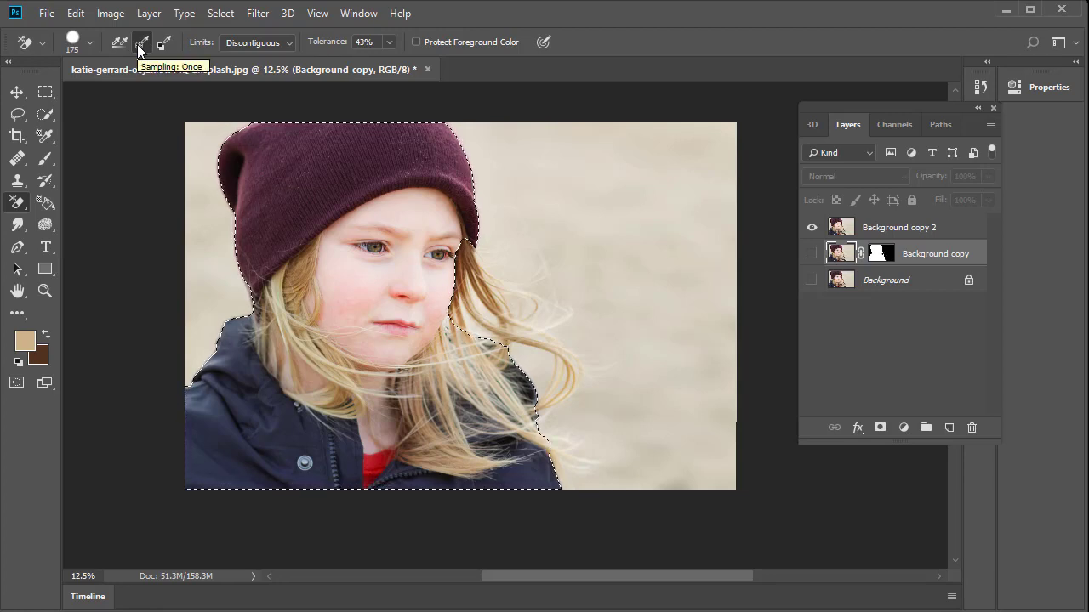
{"action": "left_click", "coordinate": [294, 42]}
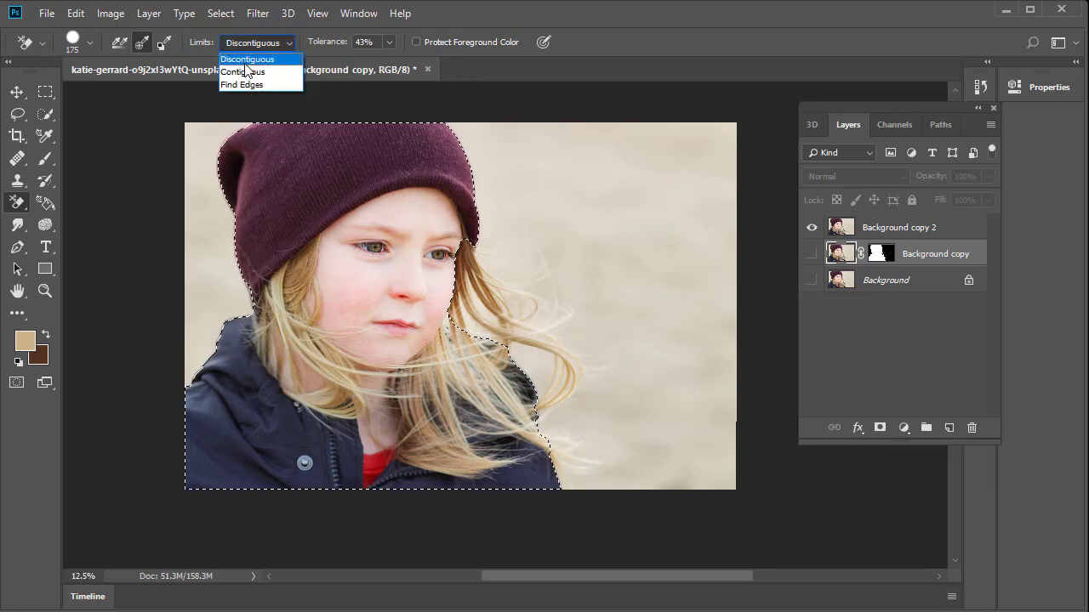
{"action": "left_click", "coordinate": [246, 61]}
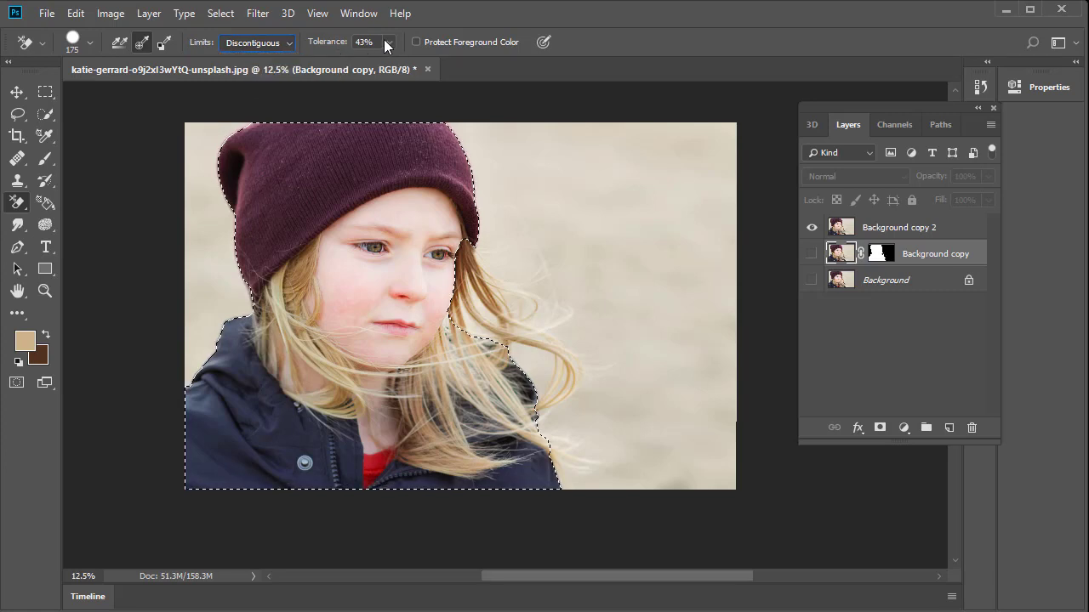
Step: Set the Background Eraser's Tolerance to 47%
{"action": "left_click", "coordinate": [387, 41]}
{"action": "left_click", "coordinate": [634, 30]}
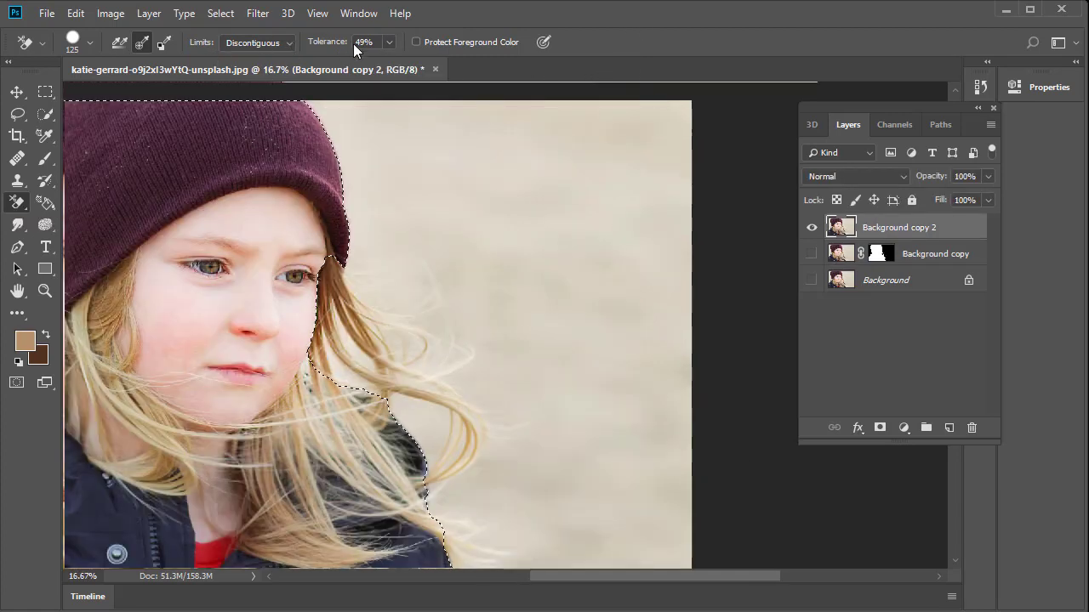
{"action": "left_click", "coordinate": [388, 42]}
{"action": "left_click_drag", "start_coordinate": [389, 61], "coordinate": [388, 59]}
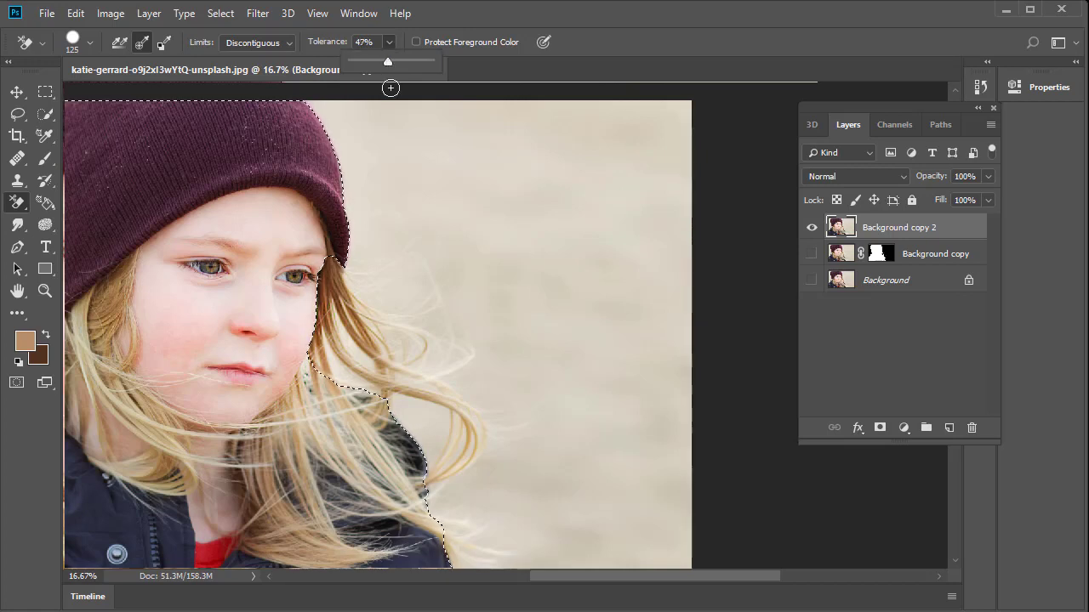
Step: Invert the selection and erase the background gap between the hair strands just beside the girl's eye and cheek
{"action": "key", "text": "ctrl+shift+i"}
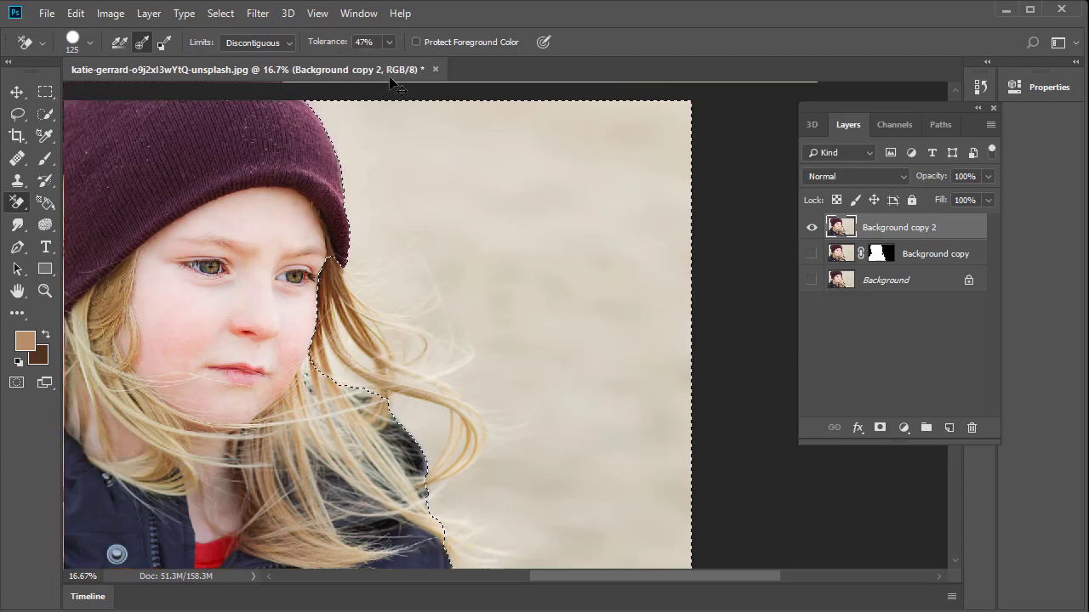
{"action": "left_click", "coordinate": [372, 304], "text": "ctrl"}
{"action": "left_click", "coordinate": [373, 303], "text": "ctrl"}
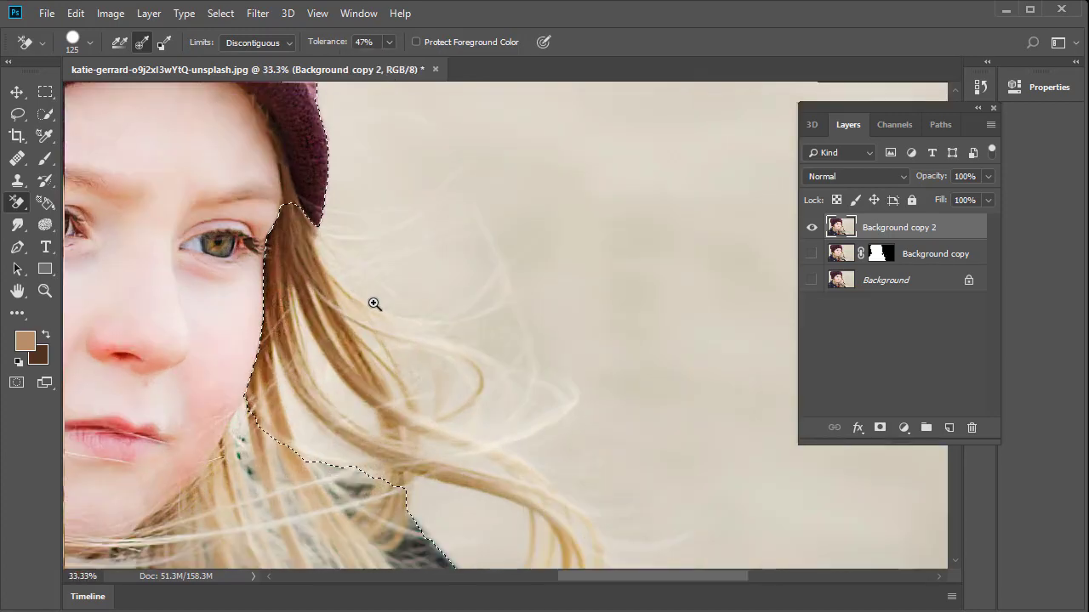
{"action": "left_click", "coordinate": [373, 304], "text": "ctrl"}
{"action": "left_click", "coordinate": [374, 304], "text": "ctrl"}
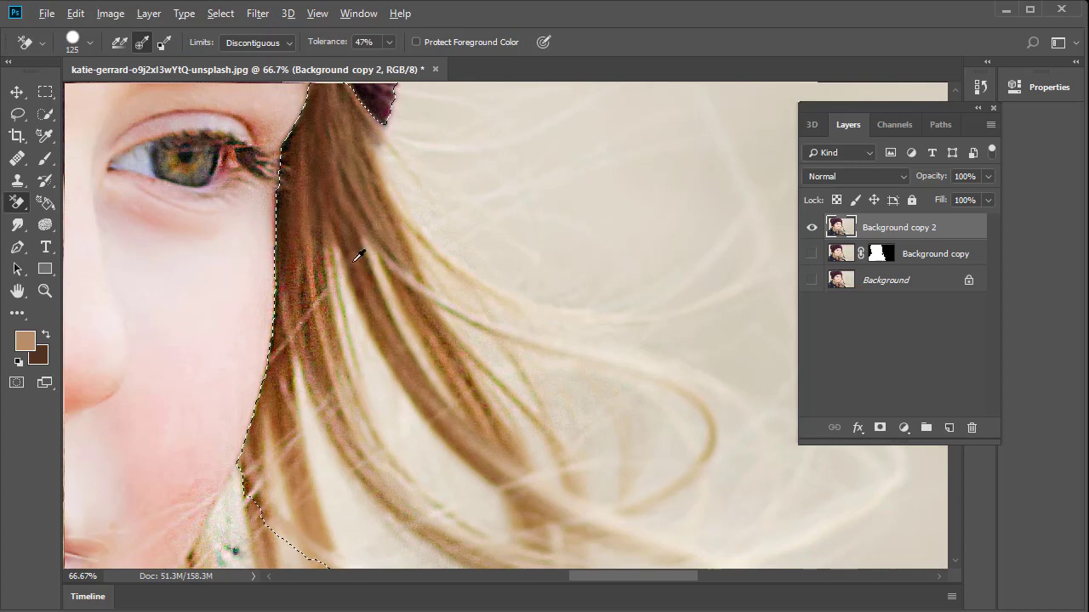
{"action": "mouse_move", "coordinate": [340, 270]}
{"action": "left_mouse_down"}
{"action": "mouse_move", "coordinate": [365, 363]}
{"action": "mouse_move", "coordinate": [419, 418]}
{"action": "left_mouse_up"}
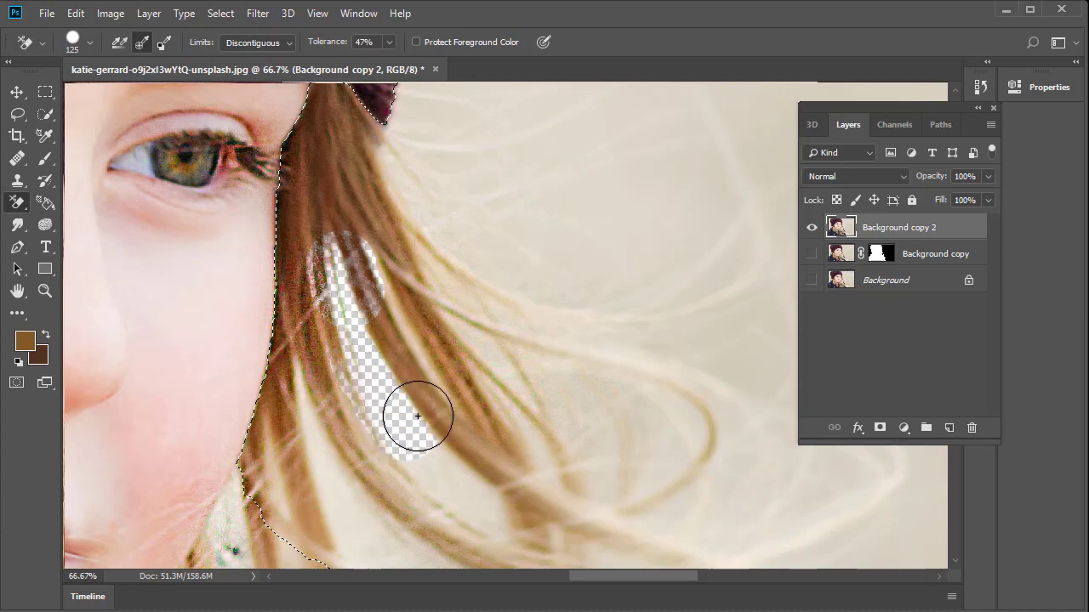
{"action": "mouse_move", "coordinate": [424, 462]}
{"action": "left_mouse_down"}
{"action": "mouse_move", "coordinate": [493, 502]}
{"action": "mouse_move", "coordinate": [502, 523]}
{"action": "mouse_move", "coordinate": [391, 212]}
{"action": "left_mouse_up"}
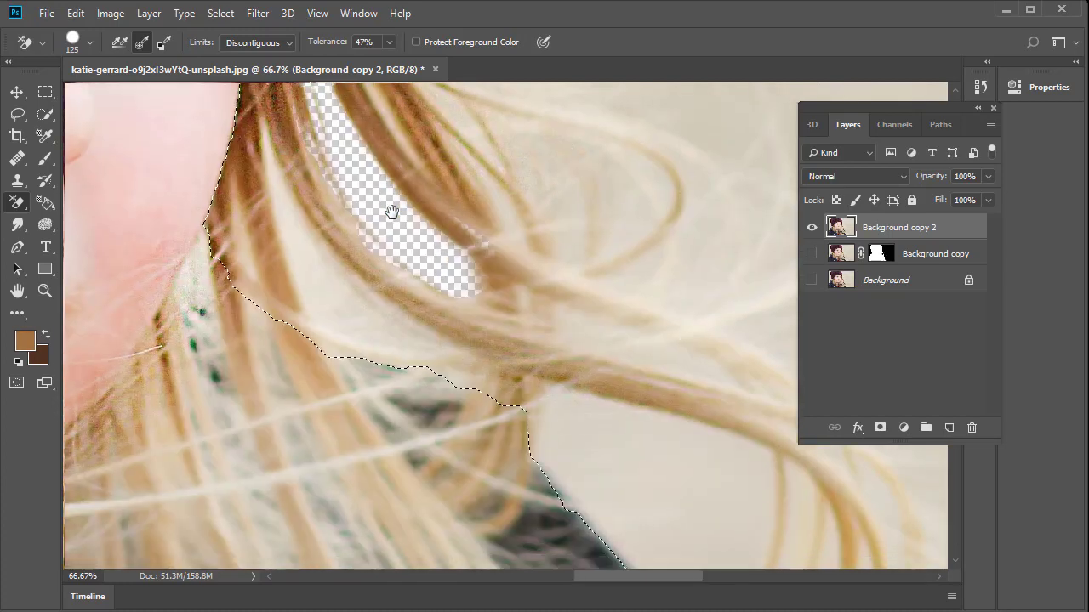
Step: Sample the hair colour and erase the background in the gap above the jacket collar and between the outer strands
{"action": "left_click", "coordinate": [315, 165], "text": "alt"}
{"action": "mouse_move", "coordinate": [277, 171]}
{"action": "left_mouse_down"}
{"action": "mouse_move", "coordinate": [278, 206]}
{"action": "mouse_move", "coordinate": [325, 278]}
{"action": "mouse_move", "coordinate": [432, 331]}
{"action": "mouse_move", "coordinate": [439, 317]}
{"action": "mouse_move", "coordinate": [418, 346]}
{"action": "mouse_move", "coordinate": [351, 334]}
{"action": "mouse_move", "coordinate": [480, 362]}
{"action": "mouse_move", "coordinate": [481, 350]}
{"action": "mouse_move", "coordinate": [443, 347]}
{"action": "mouse_move", "coordinate": [381, 450]}
{"action": "left_mouse_up"}
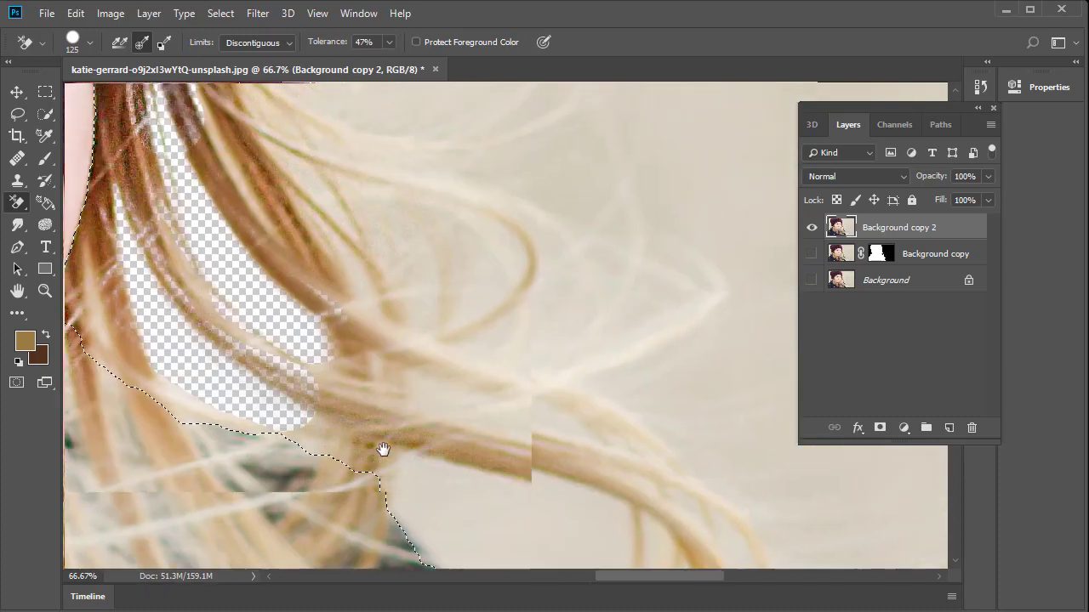
{"action": "left_click", "coordinate": [439, 350], "text": "alt"}
{"action": "left_click_drag", "start_coordinate": [418, 382], "coordinate": [656, 464]}
{"action": "left_click_drag", "start_coordinate": [427, 262], "coordinate": [428, 407]}
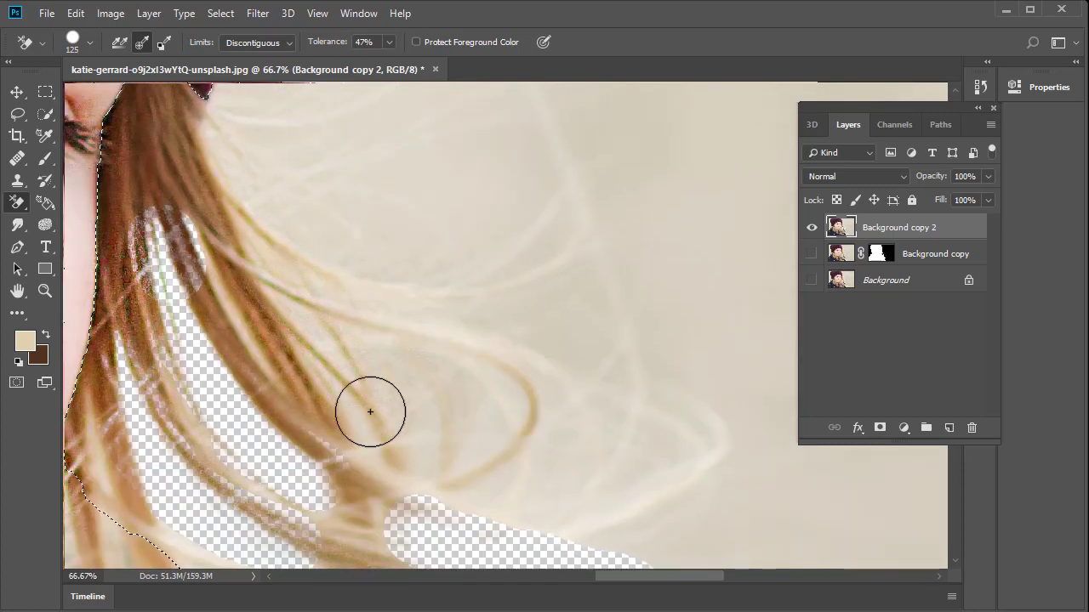
Step: Erase the background along the outer edge of the upper strands, from the hair loop up to the hat's brim
{"action": "mouse_move", "coordinate": [328, 343]}
{"action": "left_mouse_down"}
{"action": "mouse_move", "coordinate": [494, 391]}
{"action": "mouse_move", "coordinate": [411, 423]}
{"action": "mouse_move", "coordinate": [355, 402]}
{"action": "mouse_move", "coordinate": [331, 371]}
{"action": "mouse_move", "coordinate": [432, 436]}
{"action": "mouse_move", "coordinate": [499, 439]}
{"action": "mouse_move", "coordinate": [498, 392]}
{"action": "mouse_move", "coordinate": [311, 288]}
{"action": "mouse_move", "coordinate": [261, 245]}
{"action": "mouse_move", "coordinate": [260, 183]}
{"action": "mouse_move", "coordinate": [399, 343]}
{"action": "left_mouse_up"}
{"action": "key", "text": "alt+space"}
{"action": "left_click", "coordinate": [495, 388]}
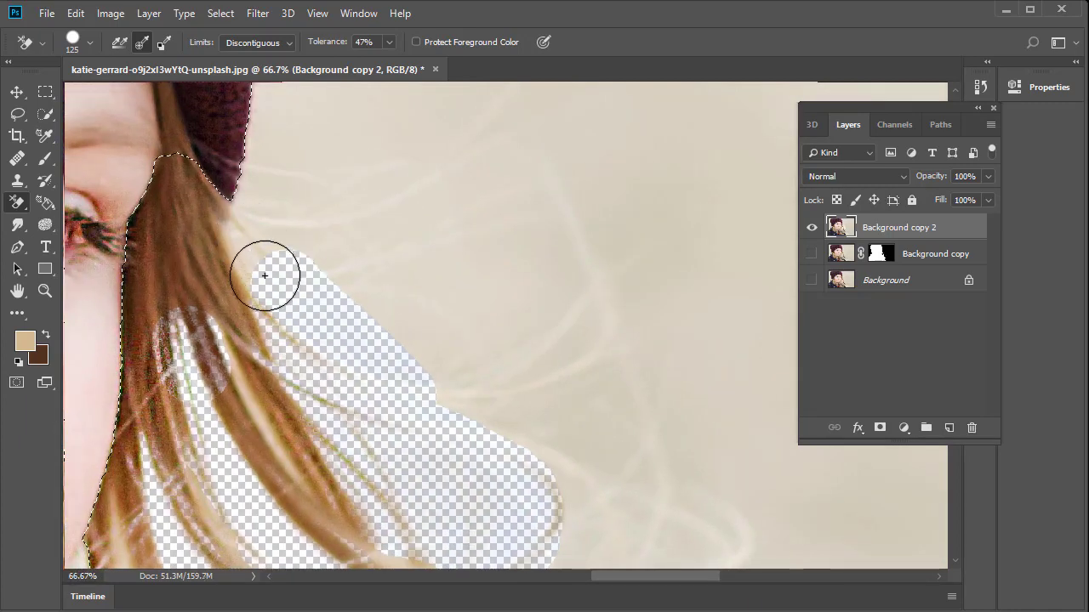
{"action": "left_click", "coordinate": [246, 235], "text": "alt"}
{"action": "mouse_move", "coordinate": [246, 235]}
{"action": "left_mouse_down"}
{"action": "mouse_move", "coordinate": [272, 298]}
{"action": "mouse_move", "coordinate": [418, 417]}
{"action": "left_mouse_up"}
{"action": "key", "text": "alt+space"}
{"action": "left_click", "coordinate": [476, 367]}
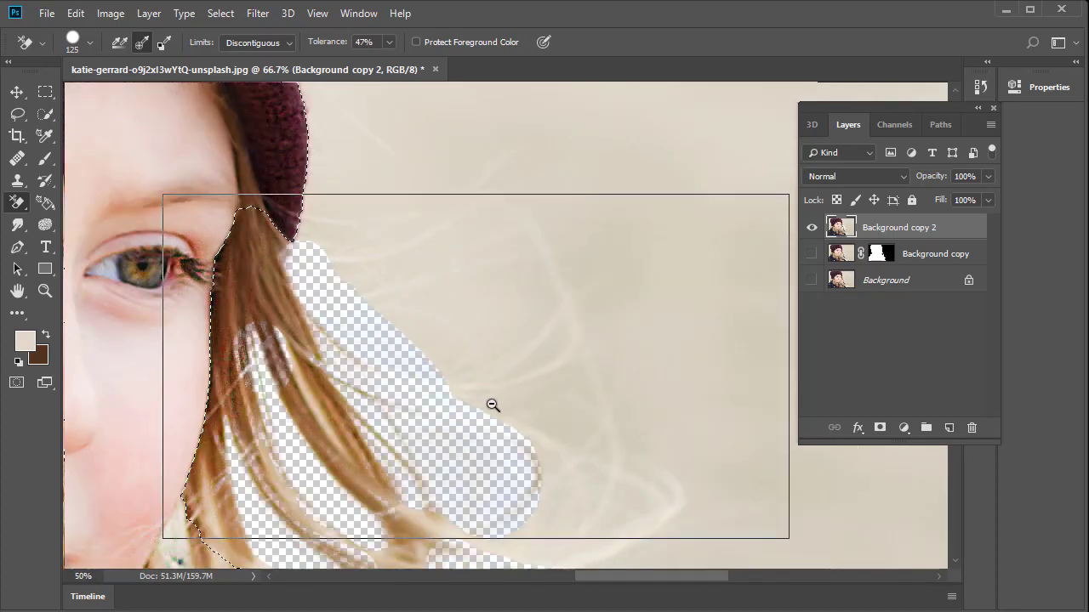
{"action": "left_click", "coordinate": [493, 406]}
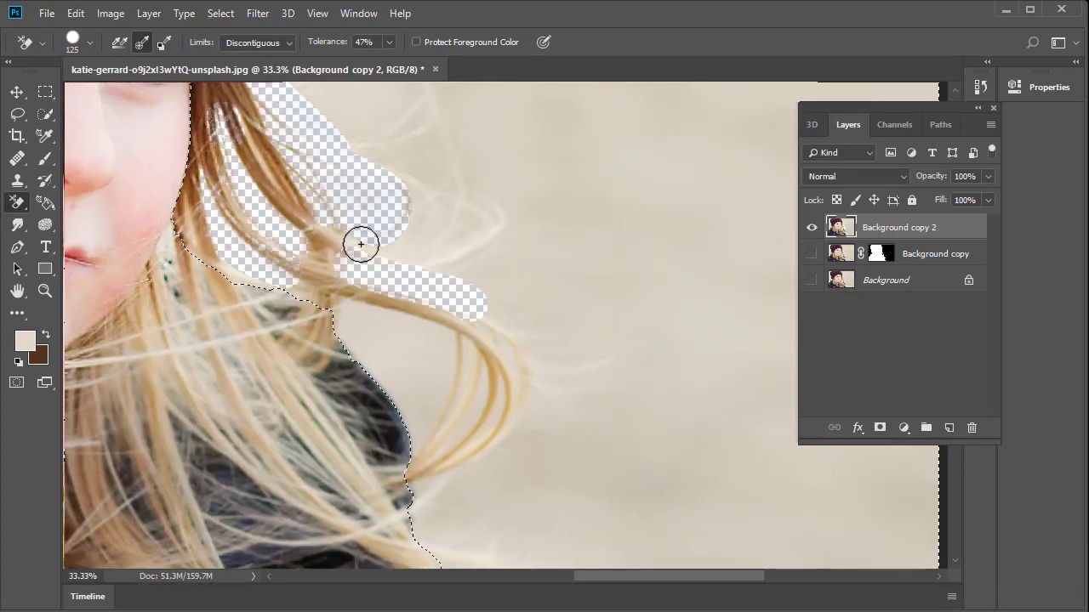
Step: Erase the background above, inside and around the large lower curl and down along the jacket's shoulder, sampling the strand colour
{"action": "mouse_move", "coordinate": [336, 231]}
{"action": "left_mouse_down"}
{"action": "mouse_move", "coordinate": [365, 246]}
{"action": "mouse_move", "coordinate": [440, 248]}
{"action": "left_mouse_up"}
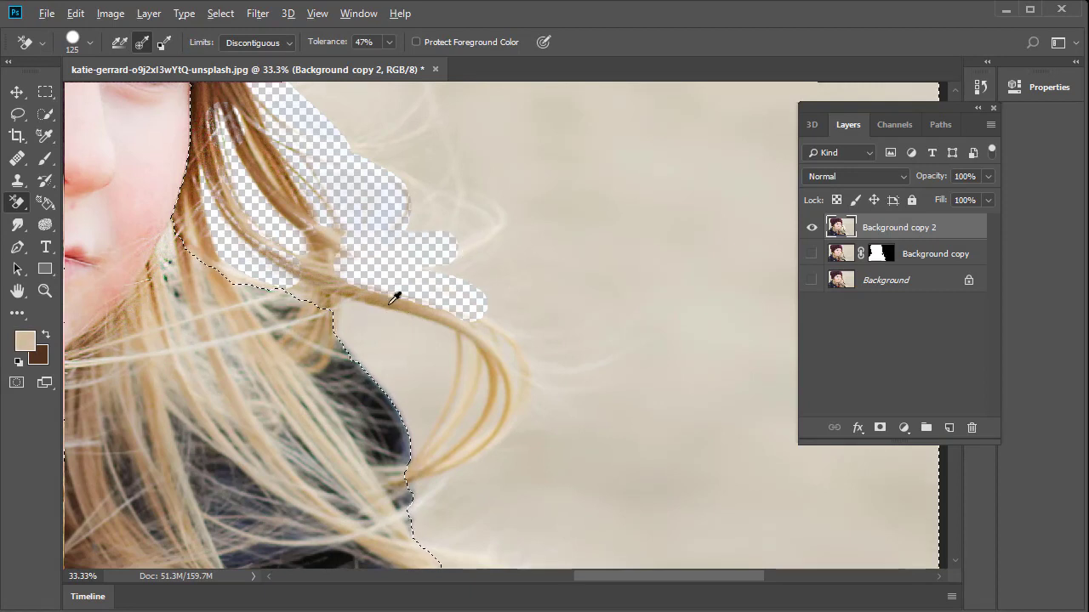
{"action": "left_click", "coordinate": [393, 294], "text": "alt"}
{"action": "mouse_move", "coordinate": [360, 311]}
{"action": "left_mouse_down"}
{"action": "mouse_move", "coordinate": [406, 311]}
{"action": "mouse_move", "coordinate": [407, 328]}
{"action": "mouse_move", "coordinate": [354, 328]}
{"action": "mouse_move", "coordinate": [383, 374]}
{"action": "mouse_move", "coordinate": [444, 420]}
{"action": "left_mouse_up"}
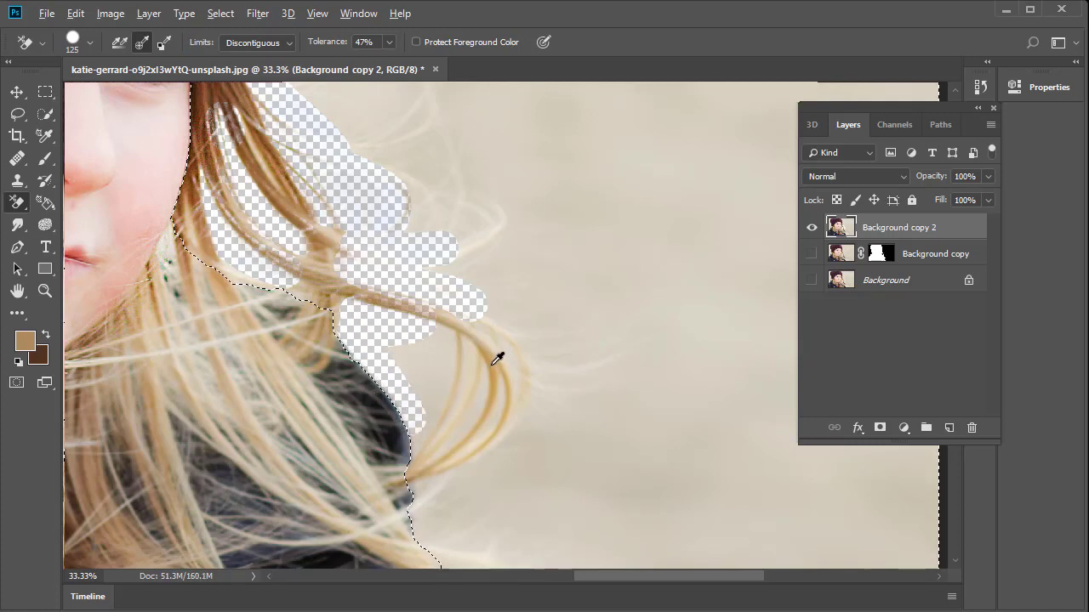
{"action": "left_click", "coordinate": [493, 363], "text": "alt"}
{"action": "mouse_move", "coordinate": [446, 327]}
{"action": "left_mouse_down"}
{"action": "mouse_move", "coordinate": [447, 387]}
{"action": "mouse_move", "coordinate": [441, 357]}
{"action": "mouse_move", "coordinate": [400, 385]}
{"action": "mouse_move", "coordinate": [413, 359]}
{"action": "mouse_move", "coordinate": [424, 442]}
{"action": "mouse_move", "coordinate": [492, 379]}
{"action": "mouse_move", "coordinate": [468, 332]}
{"action": "mouse_move", "coordinate": [492, 339]}
{"action": "mouse_move", "coordinate": [511, 411]}
{"action": "mouse_move", "coordinate": [482, 461]}
{"action": "mouse_move", "coordinate": [434, 485]}
{"action": "mouse_move", "coordinate": [431, 518]}
{"action": "mouse_move", "coordinate": [477, 474]}
{"action": "mouse_move", "coordinate": [509, 422]}
{"action": "mouse_move", "coordinate": [519, 355]}
{"action": "mouse_move", "coordinate": [490, 307]}
{"action": "mouse_move", "coordinate": [428, 266]}
{"action": "left_mouse_up"}
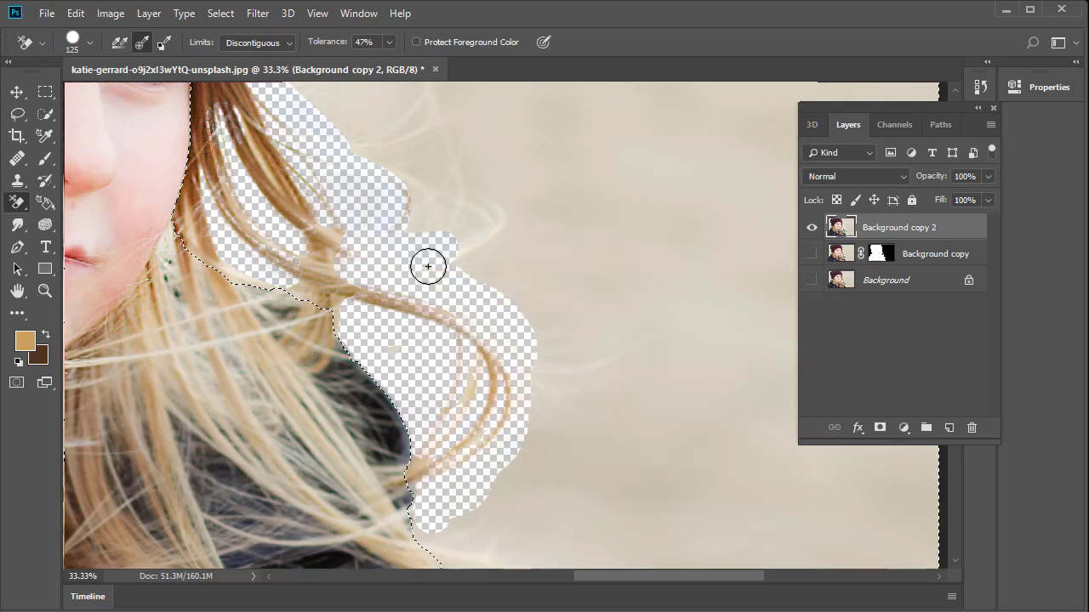
Step: Sample the hair where the strands cross above the collar and erase the background left around that spot
{"action": "left_click", "coordinate": [328, 238], "text": "alt"}
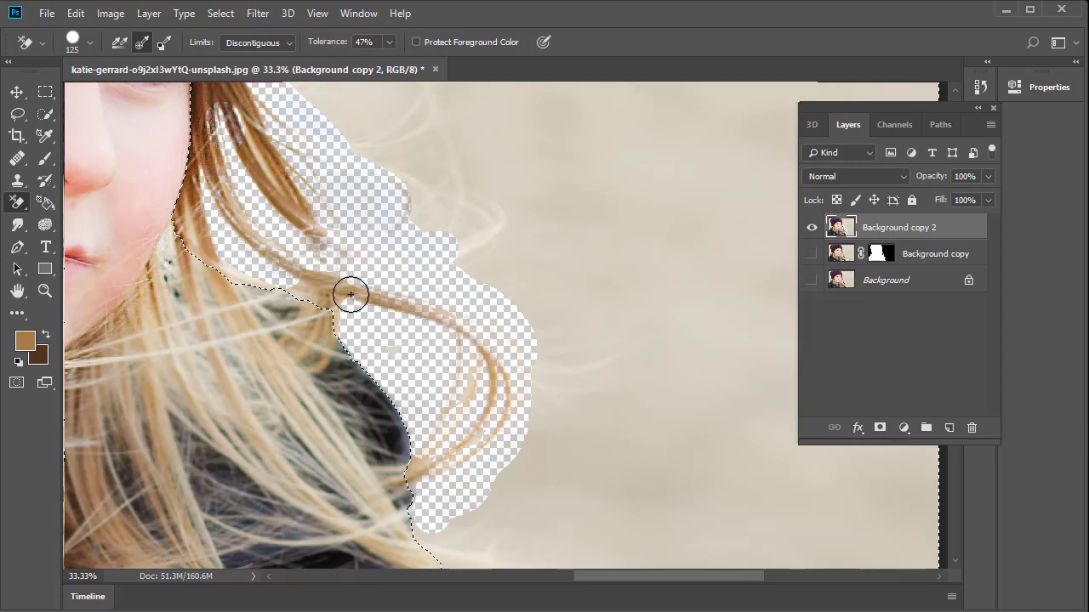
{"action": "left_click", "coordinate": [329, 280], "text": "alt"}
{"action": "left_click_drag", "start_coordinate": [301, 290], "coordinate": [346, 309]}
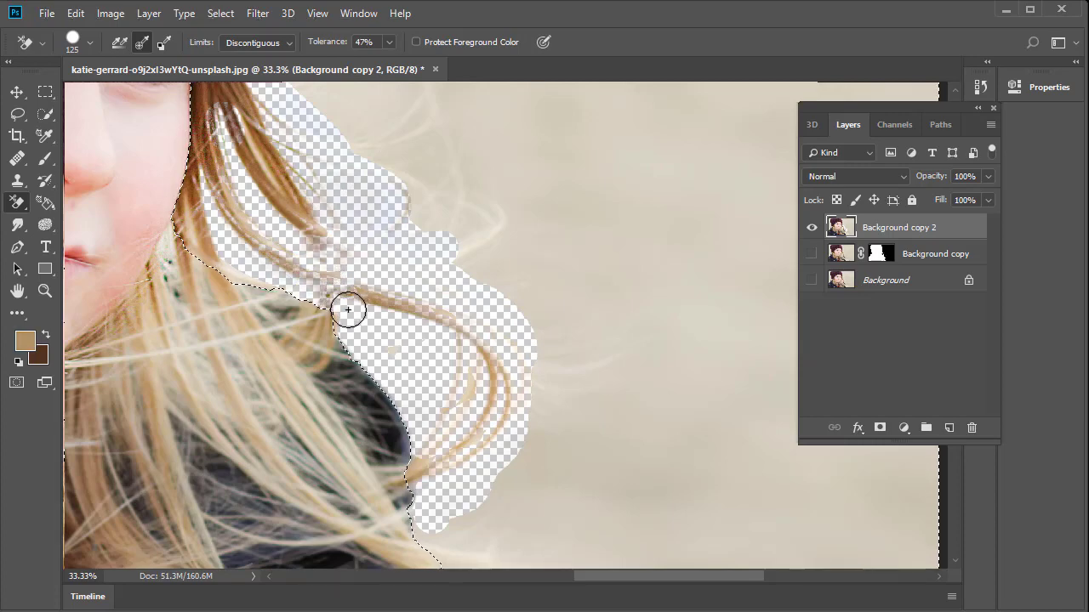
Step: Sample the lowest strand tips and erase the background around them beside the shoulder, down to the image's lower edge
{"action": "left_click", "coordinate": [393, 278], "text": "alt"}
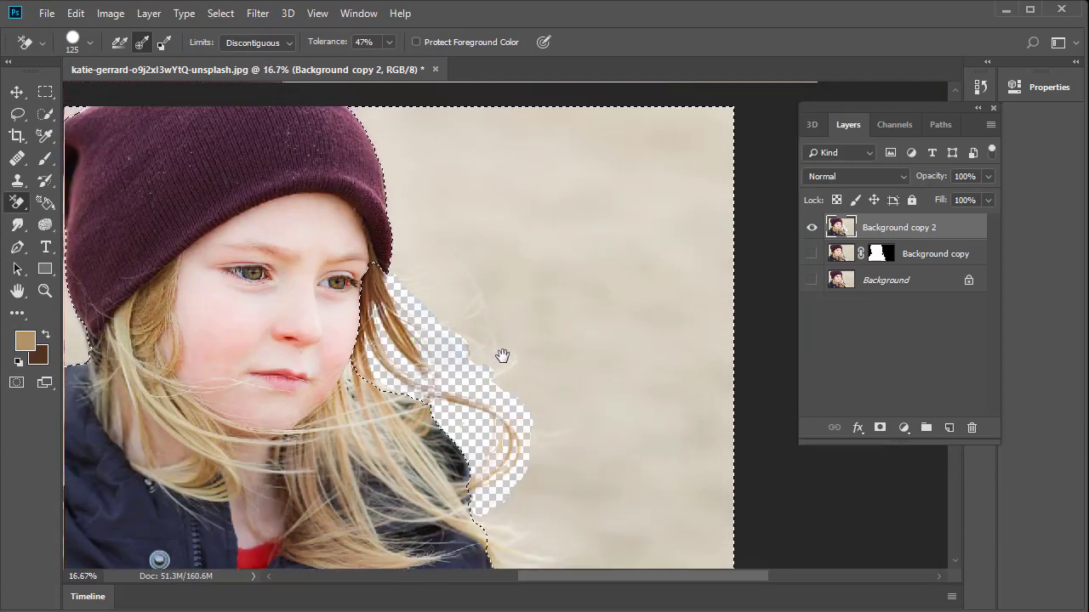
{"action": "left_click_drag", "start_coordinate": [502, 355], "coordinate": [395, 257]}
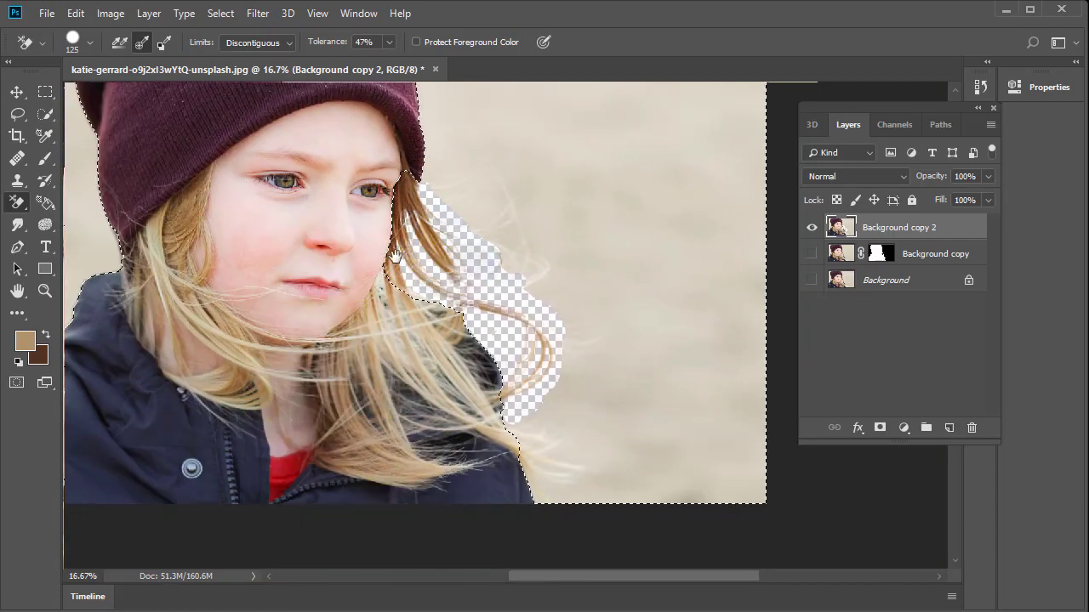
{"action": "left_click", "coordinate": [528, 455], "text": "alt"}
{"action": "mouse_move", "coordinate": [520, 438]}
{"action": "left_mouse_down"}
{"action": "mouse_move", "coordinate": [532, 473]}
{"action": "mouse_move", "coordinate": [542, 439]}
{"action": "mouse_move", "coordinate": [567, 466]}
{"action": "mouse_move", "coordinate": [533, 454]}
{"action": "mouse_move", "coordinate": [545, 483]}
{"action": "left_mouse_up"}
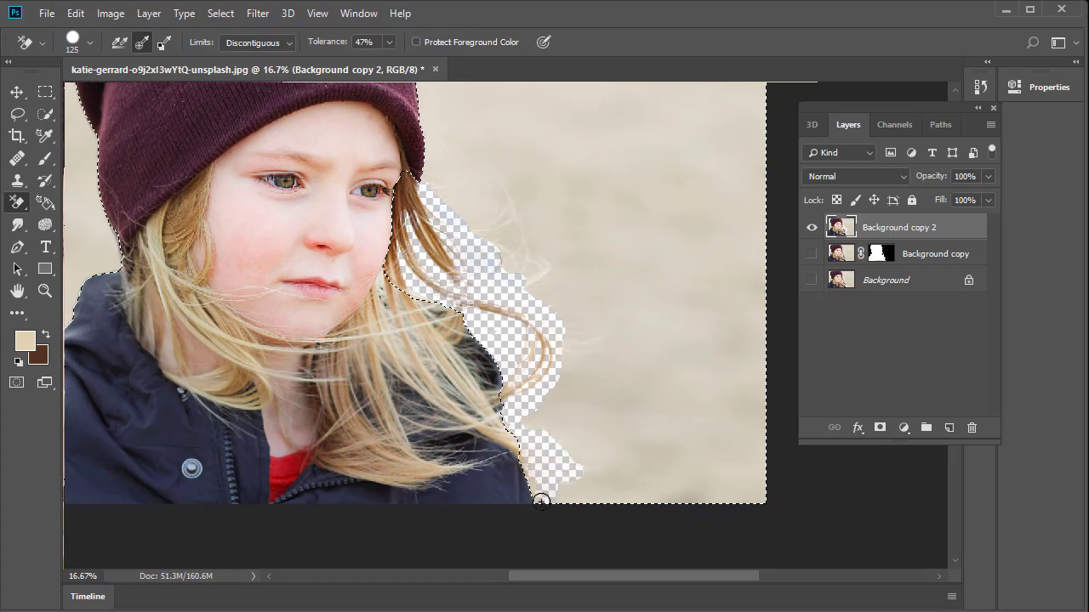
{"action": "mouse_move", "coordinate": [524, 425]}
{"action": "left_mouse_down"}
{"action": "mouse_move", "coordinate": [562, 439]}
{"action": "mouse_move", "coordinate": [577, 521]}
{"action": "left_mouse_up"}
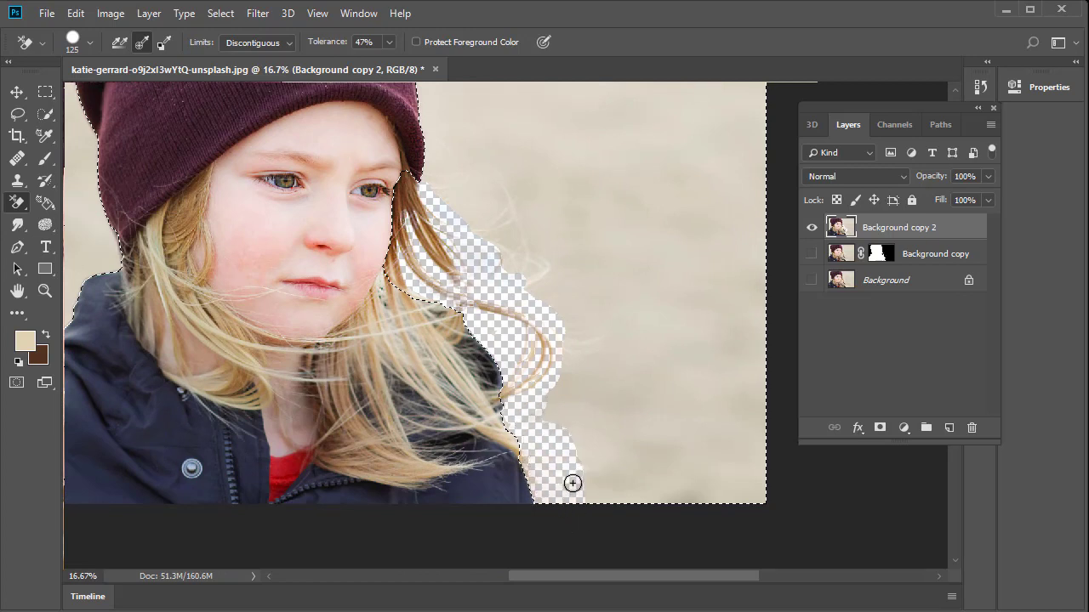
Step: Erase the background around the pale flyaway hairs outside the upper strands and the hair loop
{"action": "key", "text": "ctrl+minus"}
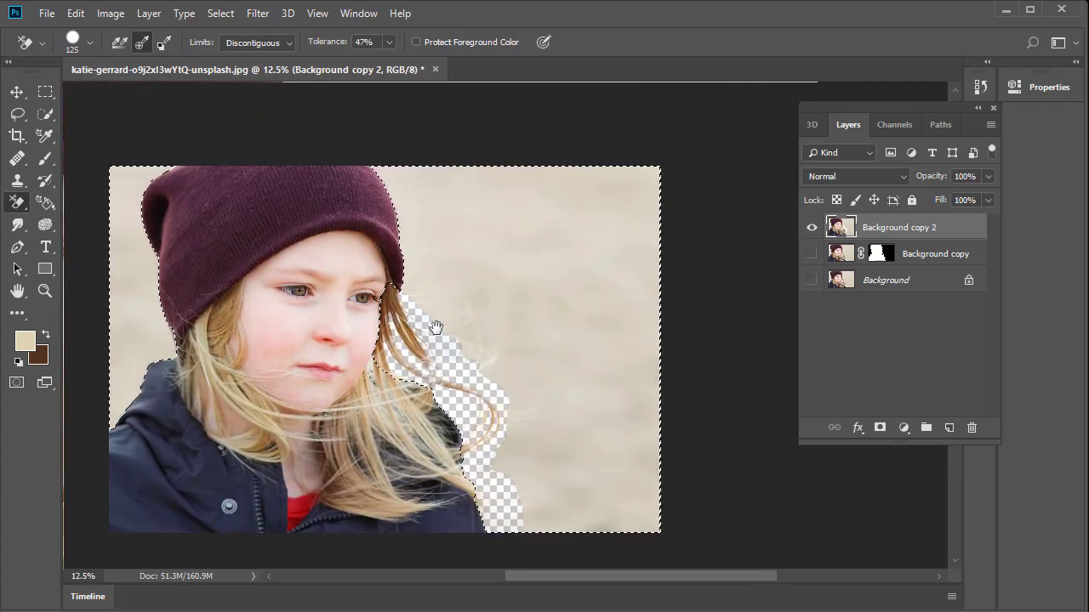
{"action": "scroll", "coordinate": [476, 341], "scroll_direction": "up", "scroll_amount": 1}
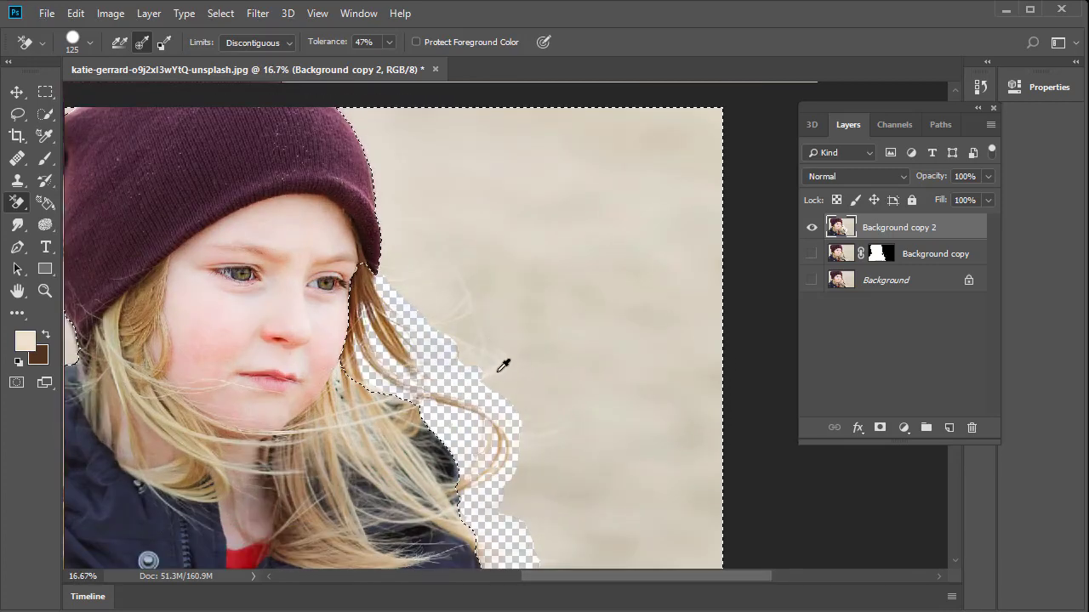
{"action": "mouse_move", "coordinate": [502, 366]}
{"action": "left_mouse_down"}
{"action": "mouse_move", "coordinate": [479, 366]}
{"action": "mouse_move", "coordinate": [471, 298]}
{"action": "mouse_move", "coordinate": [458, 322]}
{"action": "mouse_move", "coordinate": [443, 316]}
{"action": "mouse_move", "coordinate": [470, 315]}
{"action": "left_mouse_up"}
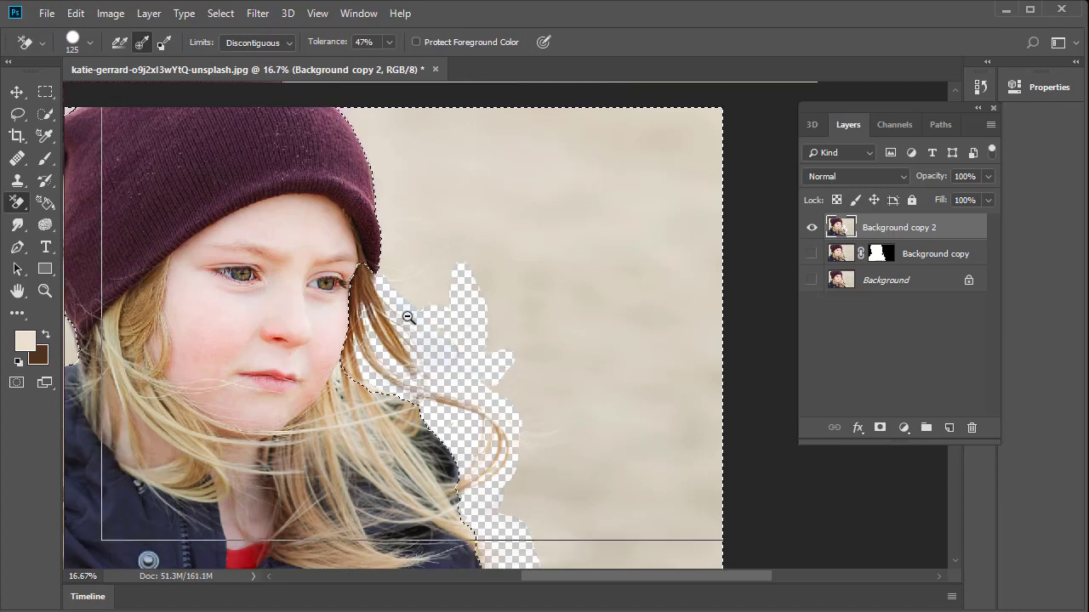
{"action": "scroll", "coordinate": [409, 317], "scroll_direction": "down", "scroll_amount": 1}
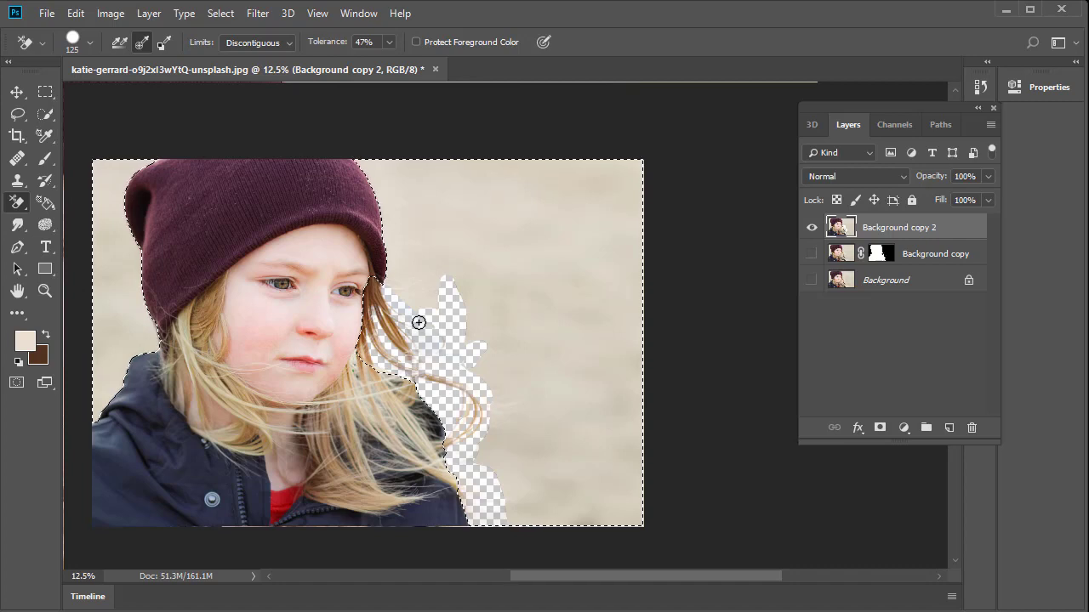
Step: Subtract the outer hair strands and the erased area around them from the inverted selection with the Quick Selection tool
{"action": "left_click", "coordinate": [50, 114]}
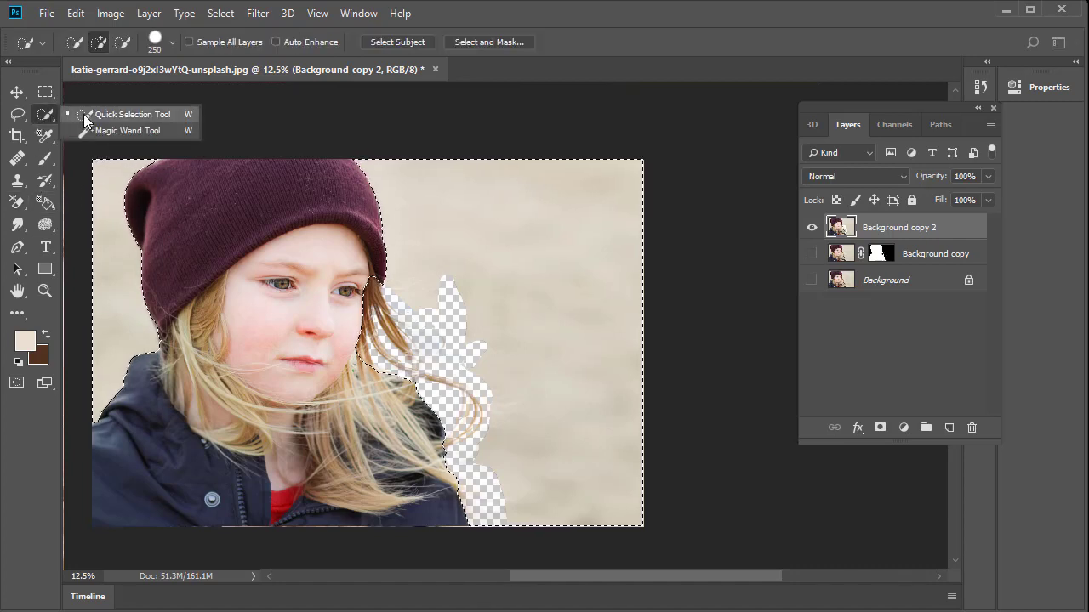
{"action": "left_click", "coordinate": [128, 113]}
{"action": "left_click_drag", "start_coordinate": [362, 284], "coordinate": [374, 297]}
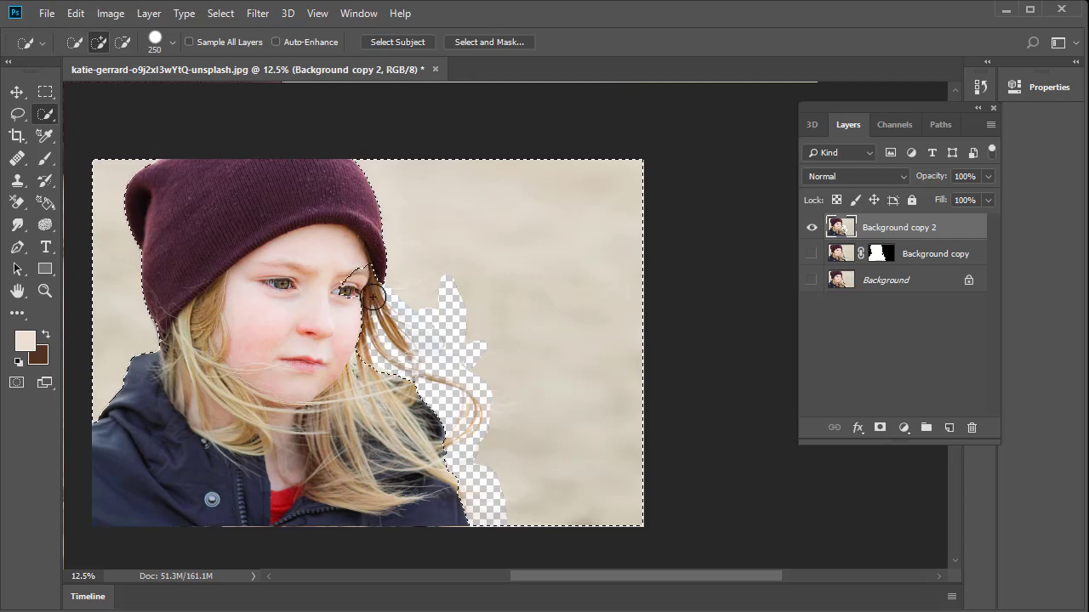
{"action": "key", "text": "ctrl+z"}
{"action": "left_click", "coordinate": [364, 292], "text": "alt"}
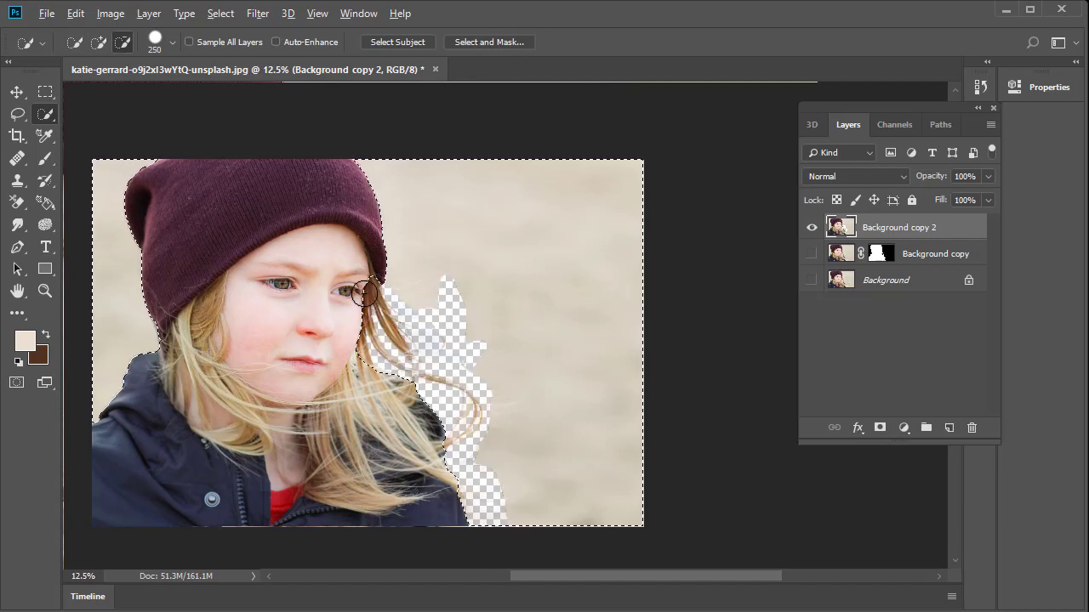
{"action": "mouse_move", "coordinate": [414, 347]}
{"action": "left_mouse_down"}
{"action": "mouse_move", "coordinate": [449, 389]}
{"action": "mouse_move", "coordinate": [461, 444]}
{"action": "left_mouse_up"}
{"action": "mouse_move", "coordinate": [349, 335]}
{"action": "left_mouse_down"}
{"action": "mouse_move", "coordinate": [357, 323]}
{"action": "mouse_move", "coordinate": [427, 410]}
{"action": "left_mouse_up"}
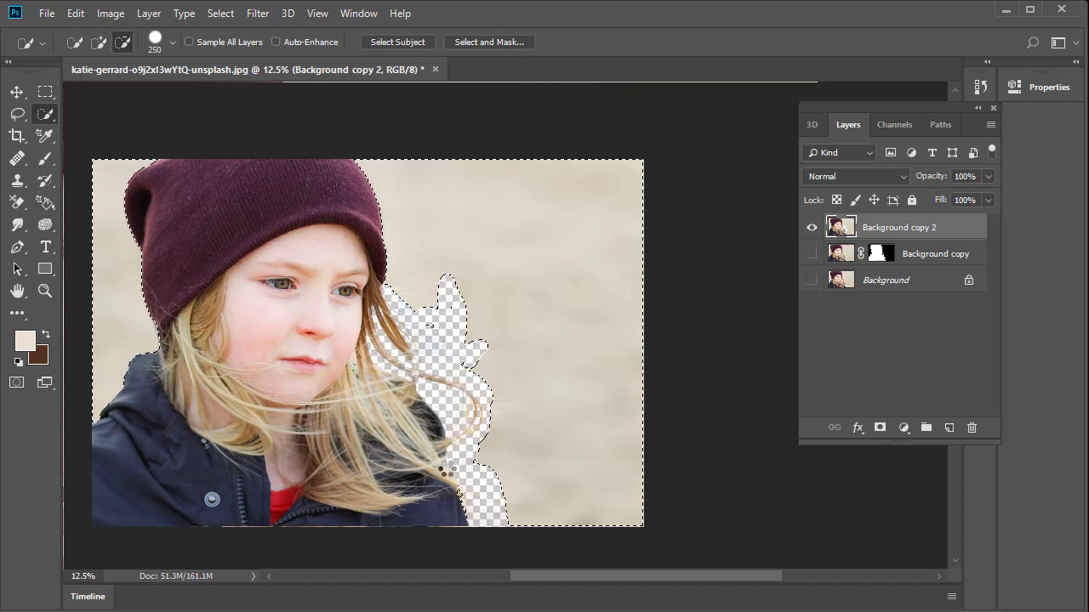
{"action": "left_click", "coordinate": [472, 325]}
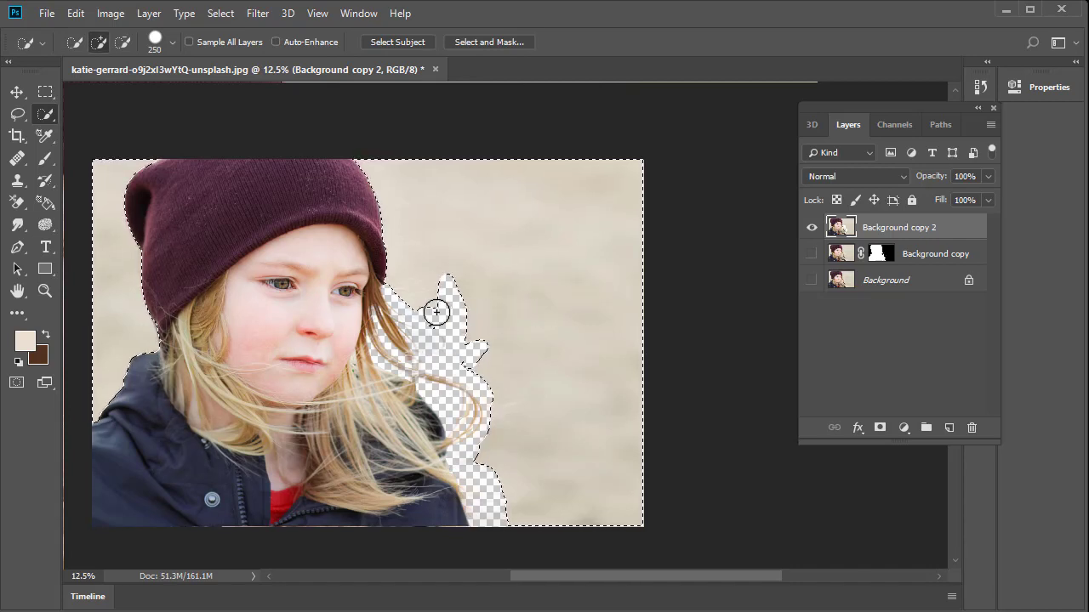
Step: Delete the remaining selected background from the Background copy 2 layer and deselect
{"action": "key", "text": "Delete"}
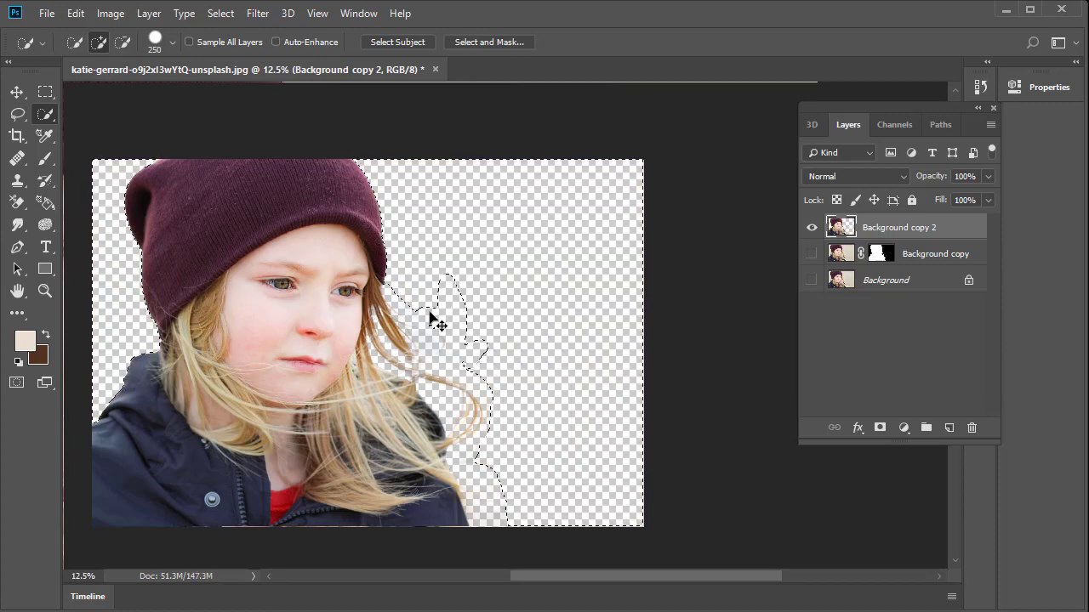
{"action": "right_click", "coordinate": [362, 283]}
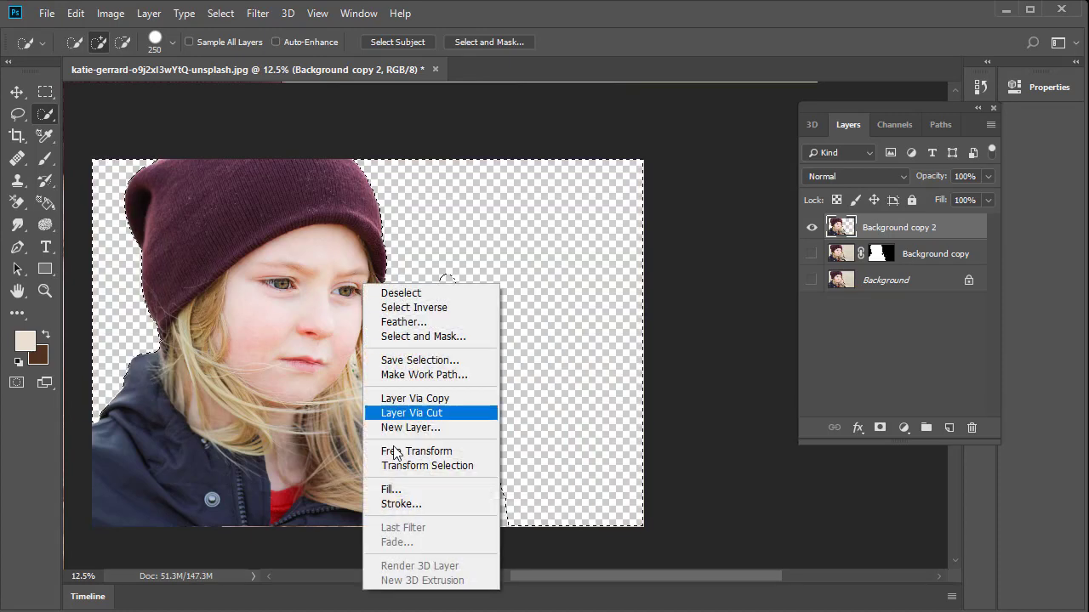
{"action": "left_click", "coordinate": [415, 291]}
{"action": "left_click", "coordinate": [527, 348], "text": "alt"}
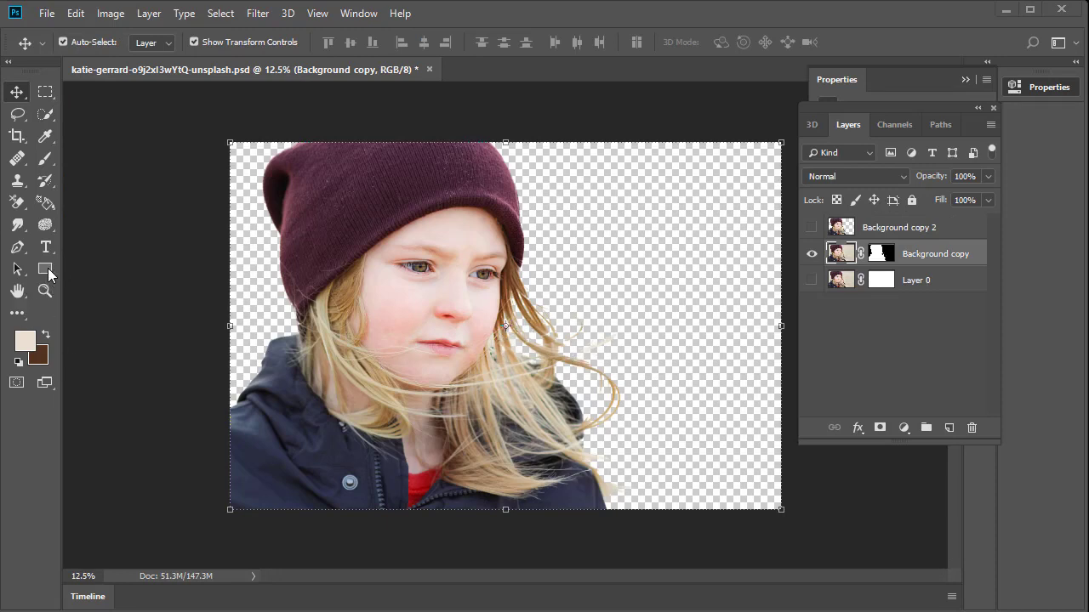
Step: Draw a filled rectangle of 5840 by 3816 px covering the whole canvas and move its layer beneath all others
{"action": "left_click_drag", "start_coordinate": [48, 268], "coordinate": [102, 266]}
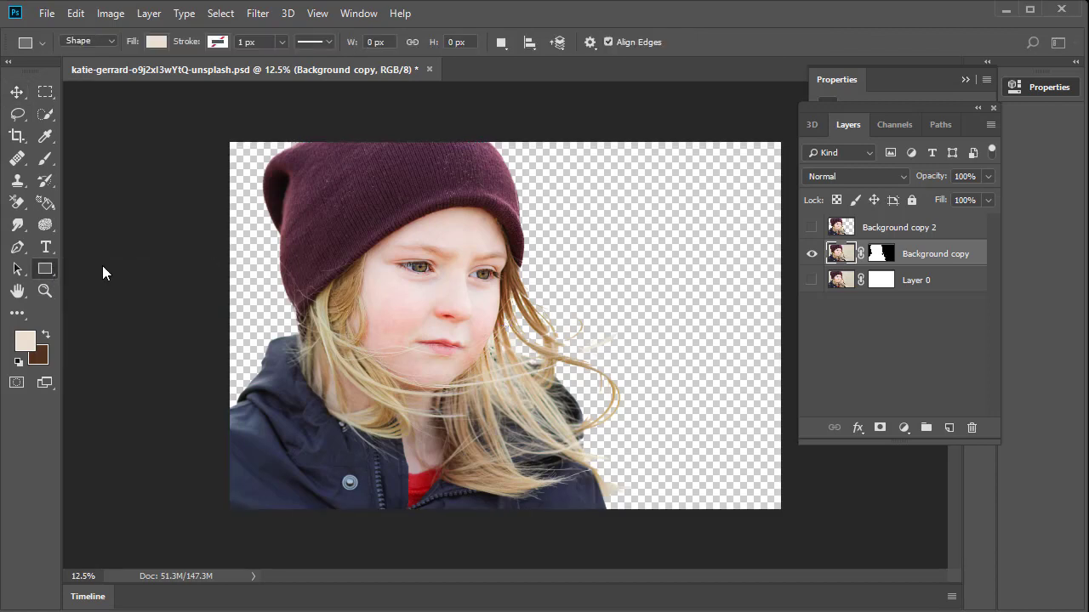
{"action": "left_click_drag", "start_coordinate": [211, 128], "coordinate": [831, 533]}
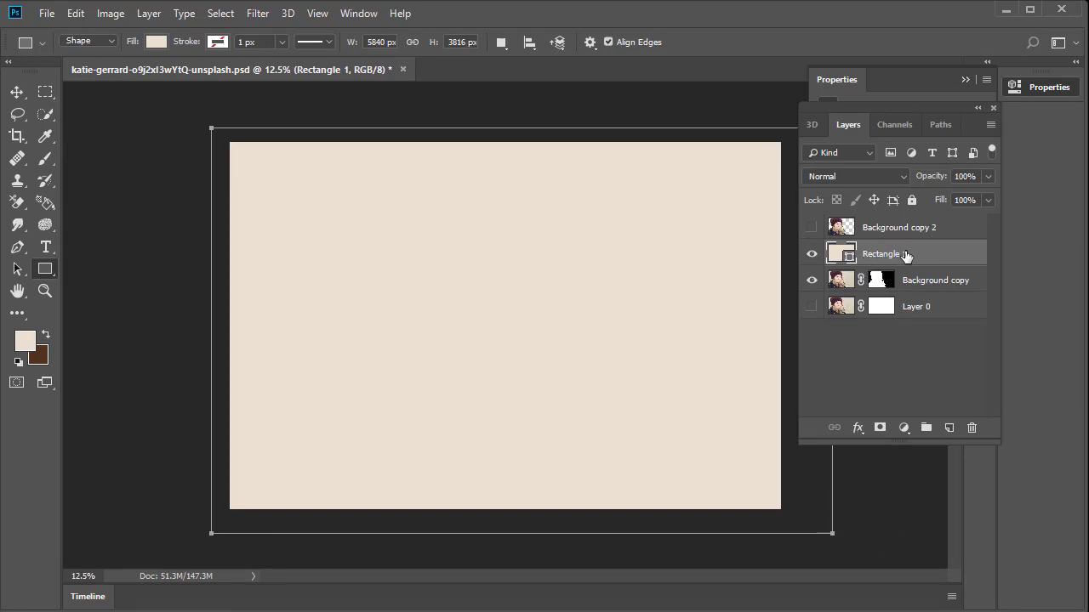
{"action": "left_click_drag", "start_coordinate": [905, 255], "coordinate": [912, 337]}
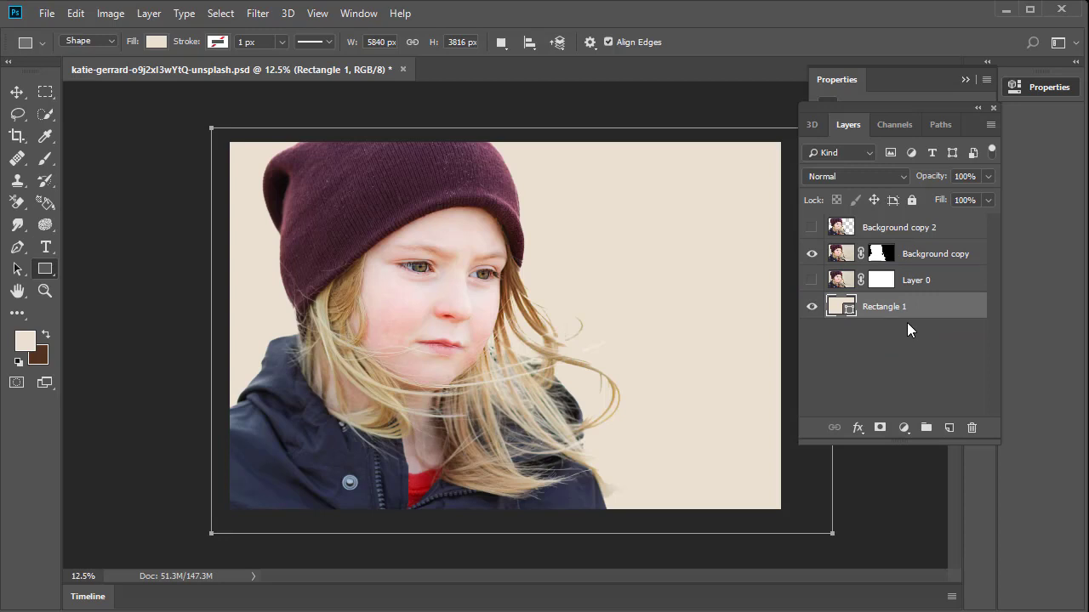
Step: Change the rectangle's fill to the light aqua colour d0f6f3
{"action": "double_click", "coordinate": [849, 310]}
{"action": "left_click_drag", "start_coordinate": [729, 59], "coordinate": [911, 63]}
{"action": "mouse_move", "coordinate": [712, 149]}
{"action": "left_mouse_down"}
{"action": "mouse_move", "coordinate": [706, 112]}
{"action": "mouse_move", "coordinate": [717, 144]}
{"action": "mouse_move", "coordinate": [712, 107]}
{"action": "mouse_move", "coordinate": [727, 100]}
{"action": "mouse_move", "coordinate": [704, 93]}
{"action": "left_mouse_up"}
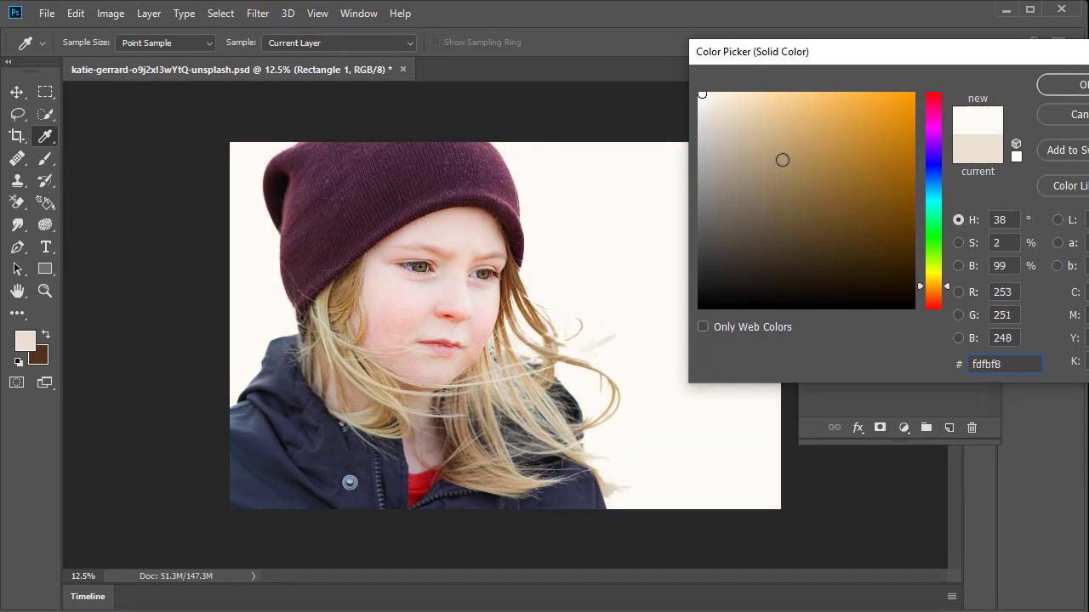
{"action": "left_click", "coordinate": [932, 203]}
{"action": "left_click", "coordinate": [729, 113]}
{"action": "mouse_move", "coordinate": [729, 113]}
{"action": "left_mouse_down"}
{"action": "mouse_move", "coordinate": [717, 112]}
{"action": "mouse_move", "coordinate": [754, 105]}
{"action": "mouse_move", "coordinate": [714, 99]}
{"action": "mouse_move", "coordinate": [729, 99]}
{"action": "left_mouse_up"}
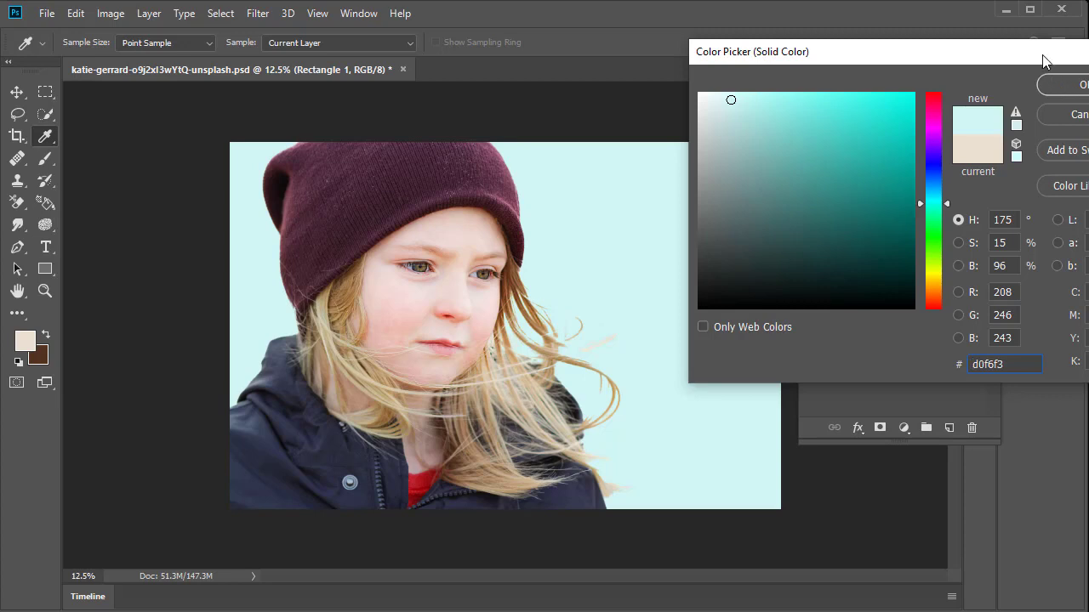
{"action": "left_click_drag", "start_coordinate": [1043, 61], "coordinate": [951, 65]}
{"action": "left_click", "coordinate": [1012, 90]}
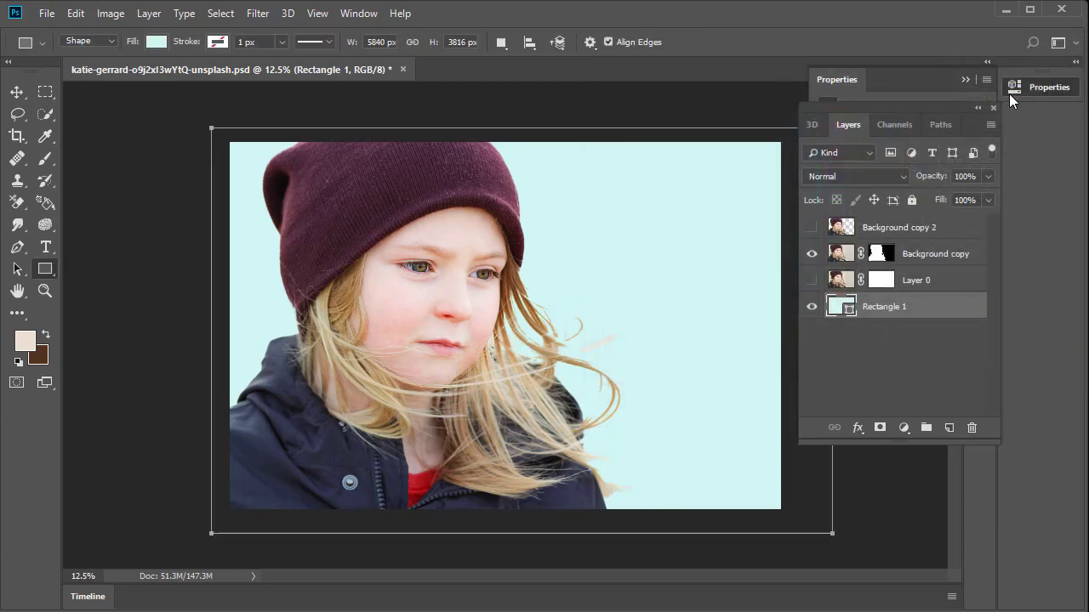